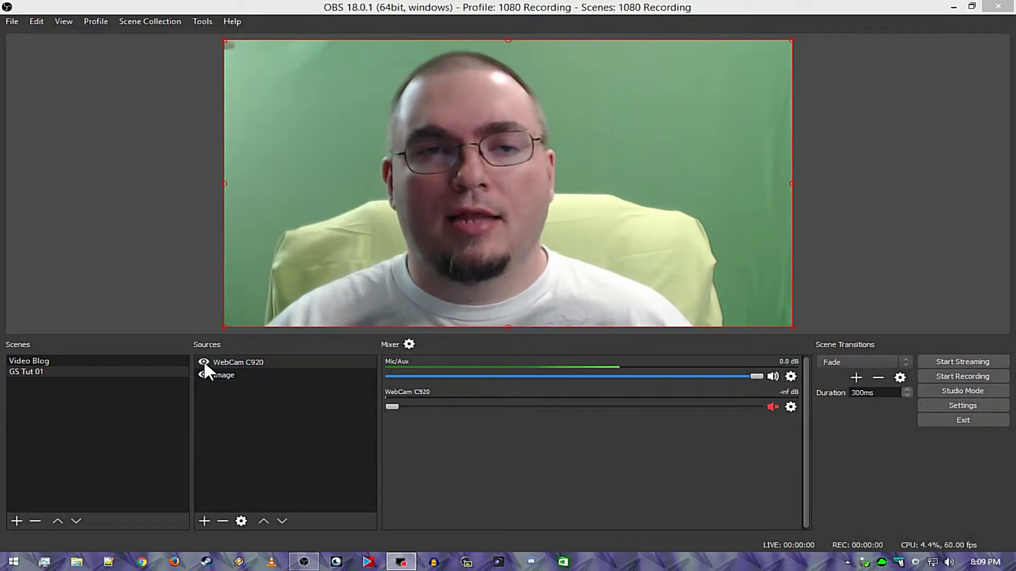
Hide and reshow the WebCam C920 source to reveal the purple image, then select it
{"action": "left_click", "coordinate": [203, 362]}
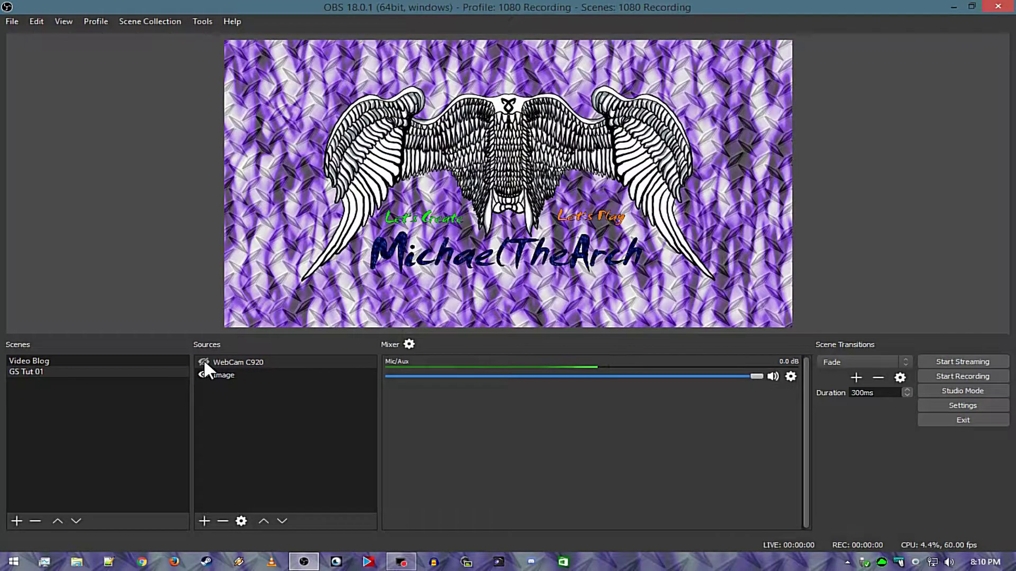
{"action": "left_click", "coordinate": [203, 362]}
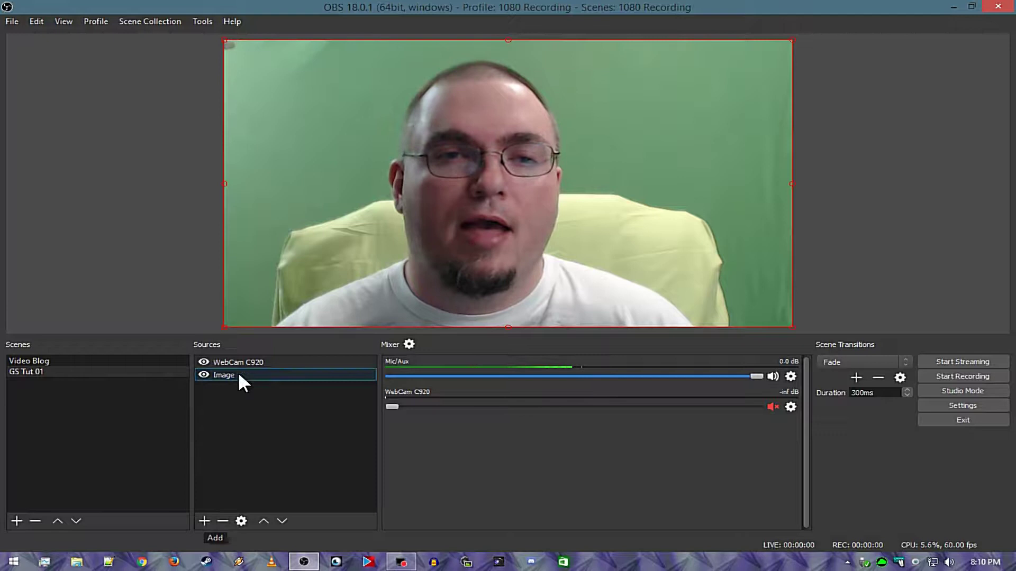
{"action": "left_click", "coordinate": [254, 362]}
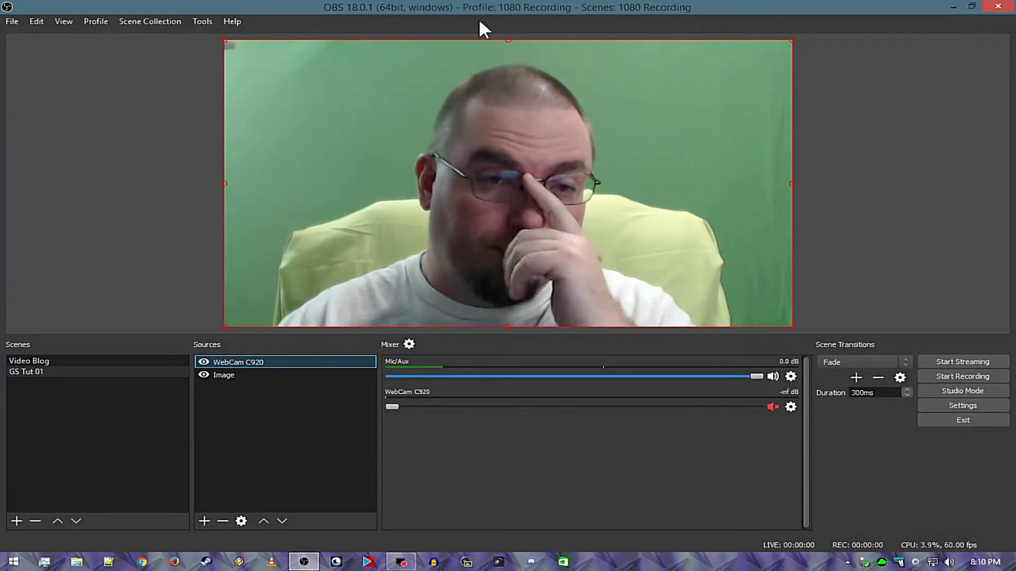
Enable the Chroma Key - Chair and Chroma Key - Background filters, then try shrinking the webcam and undo it
{"action": "right_click", "coordinate": [294, 362]}
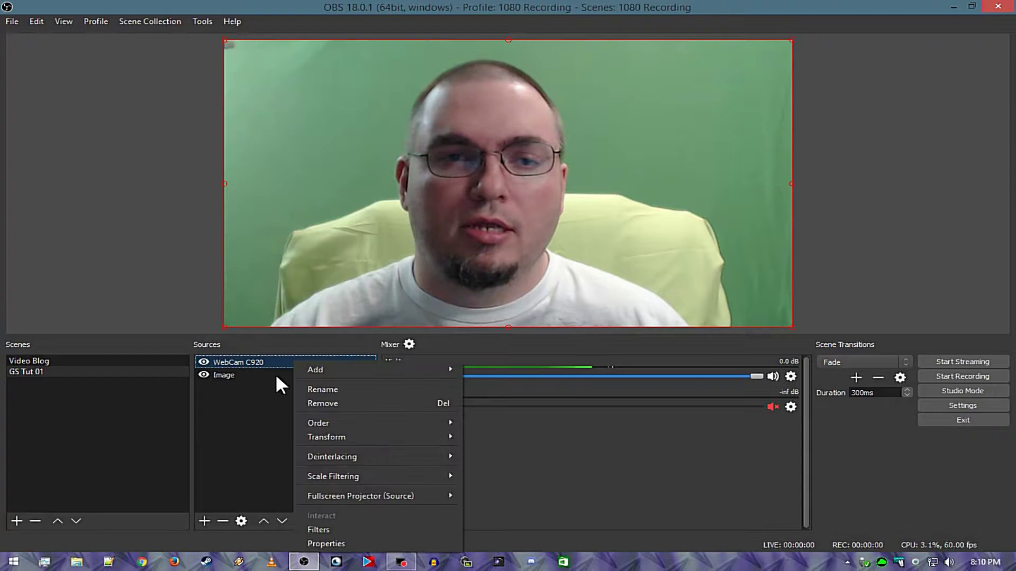
{"action": "left_click", "coordinate": [325, 529]}
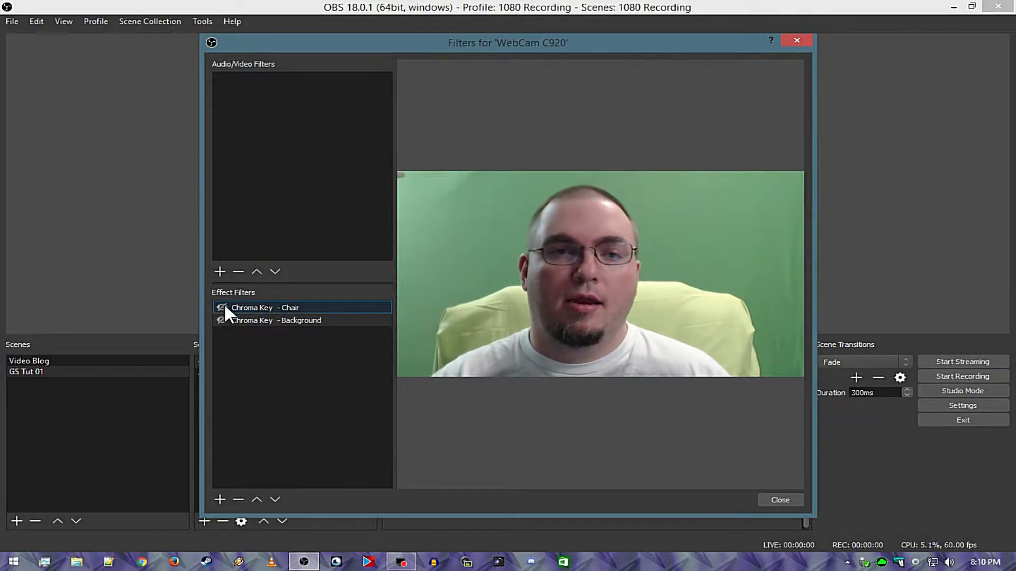
{"action": "left_click", "coordinate": [223, 306]}
{"action": "left_click", "coordinate": [221, 320]}
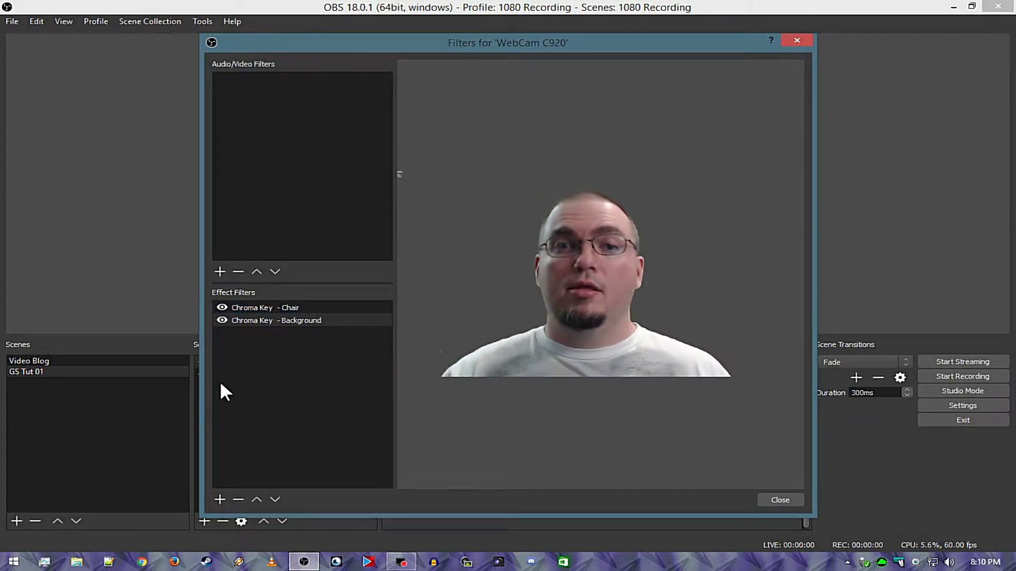
{"action": "left_click", "coordinate": [776, 496]}
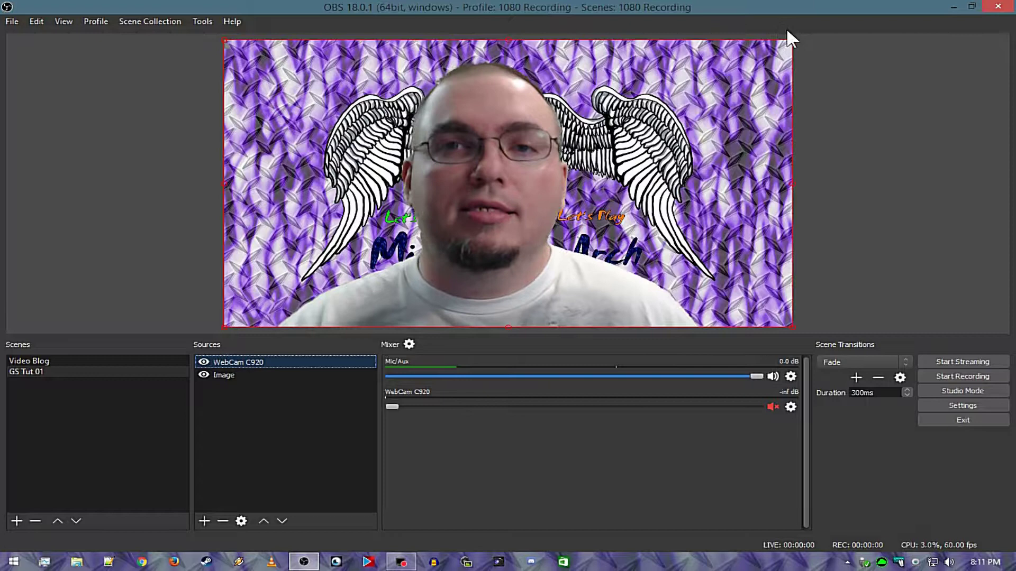
{"action": "left_click_drag", "start_coordinate": [792, 38], "coordinate": [387, 250]}
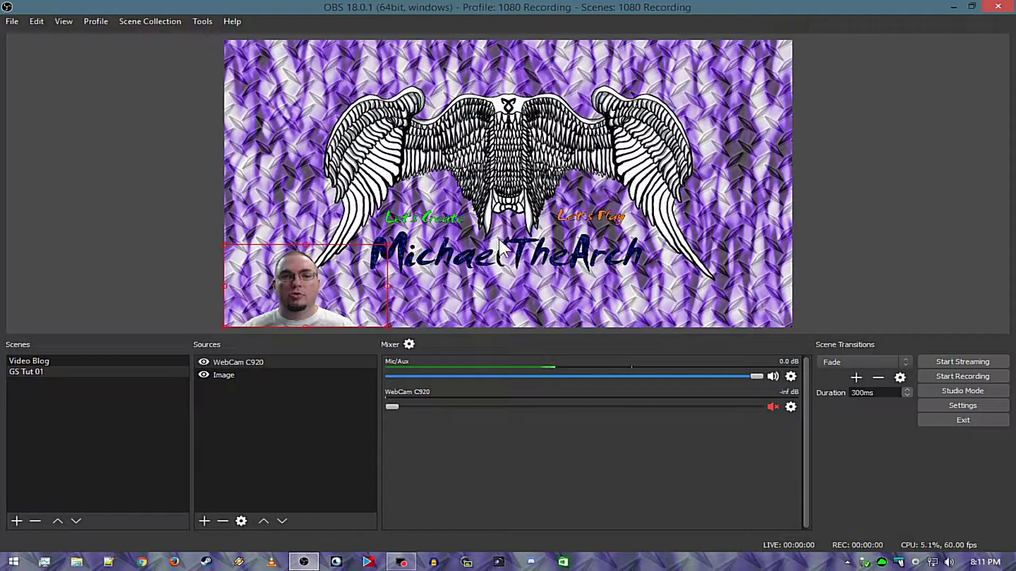
{"action": "key", "text": "ctrl+r"}
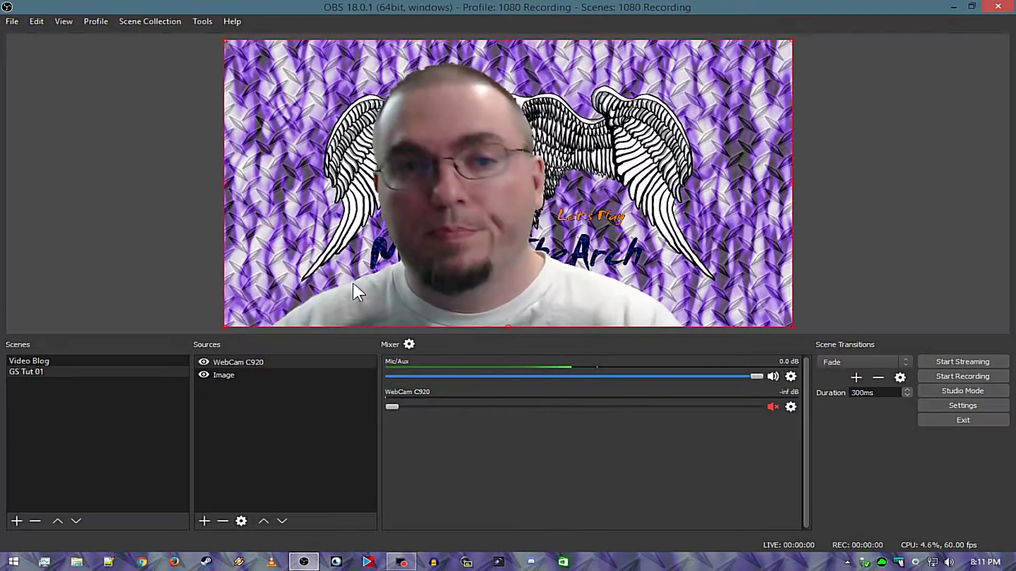
Disable the webcam's two original Chroma Key filters, Chair and Background
{"action": "right_click", "coordinate": [295, 363]}
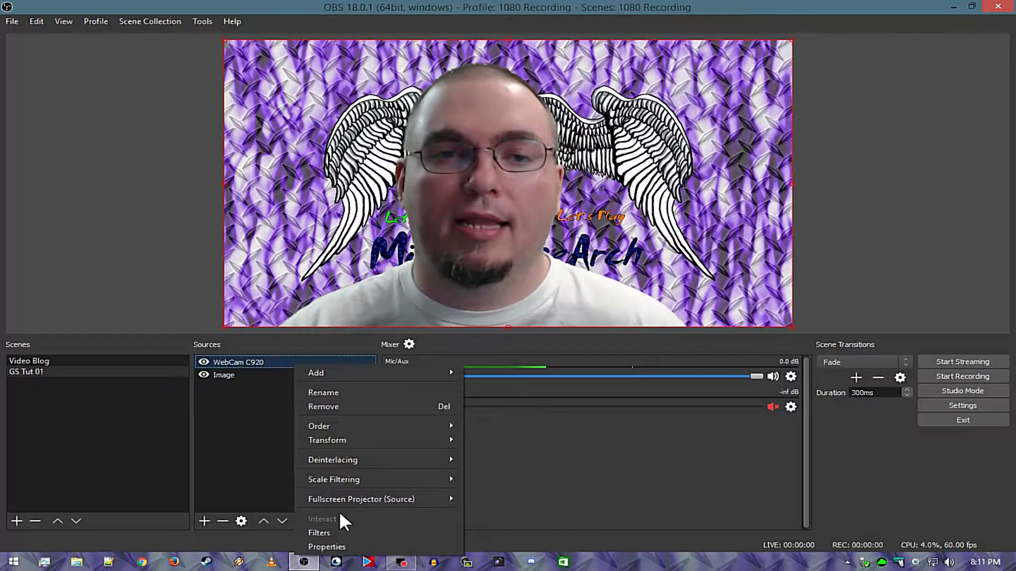
{"action": "left_click", "coordinate": [331, 532]}
{"action": "left_click", "coordinate": [226, 306]}
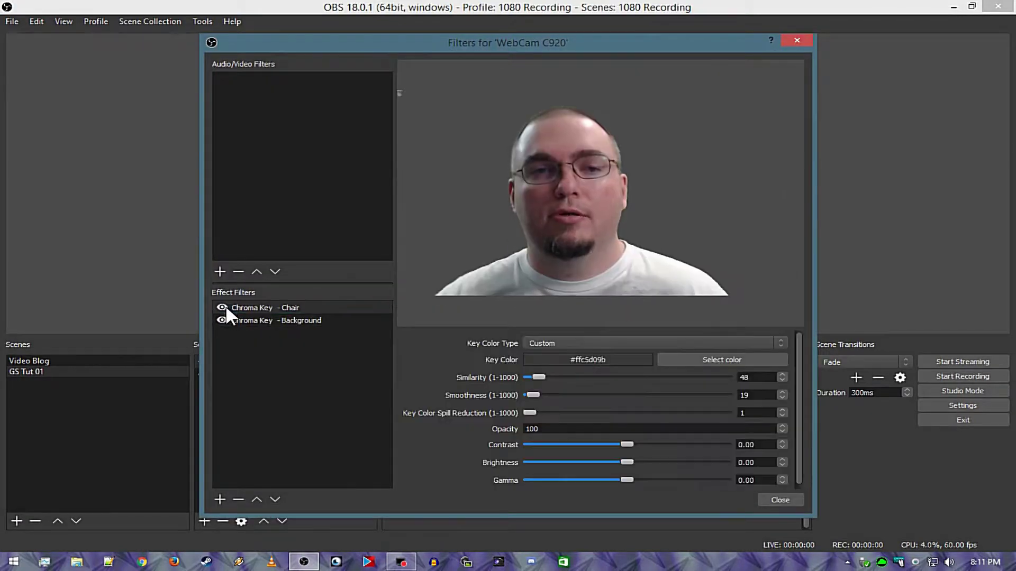
{"action": "left_click", "coordinate": [222, 320]}
{"action": "left_click", "coordinate": [223, 307]}
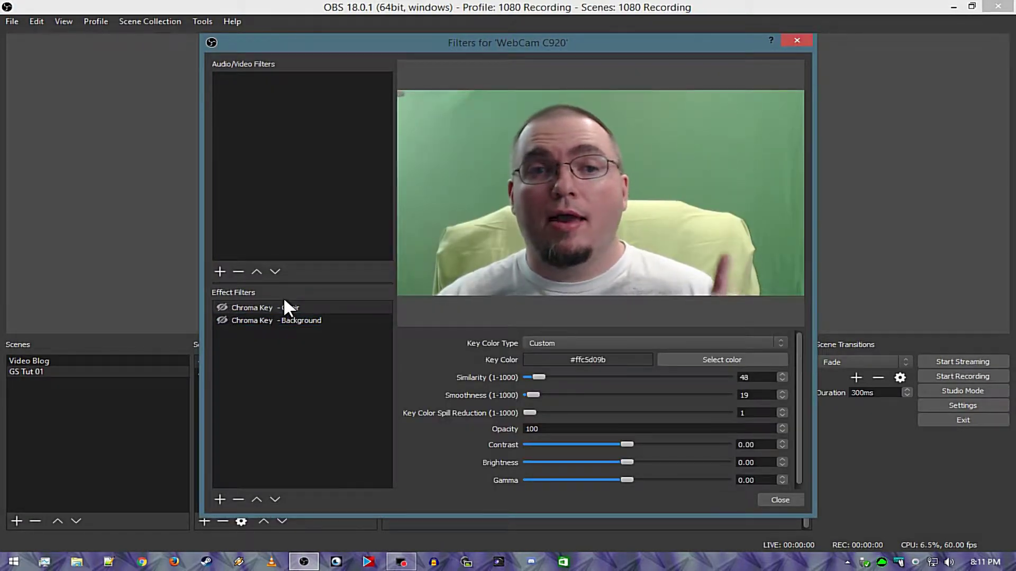
{"action": "left_click", "coordinate": [220, 497]}
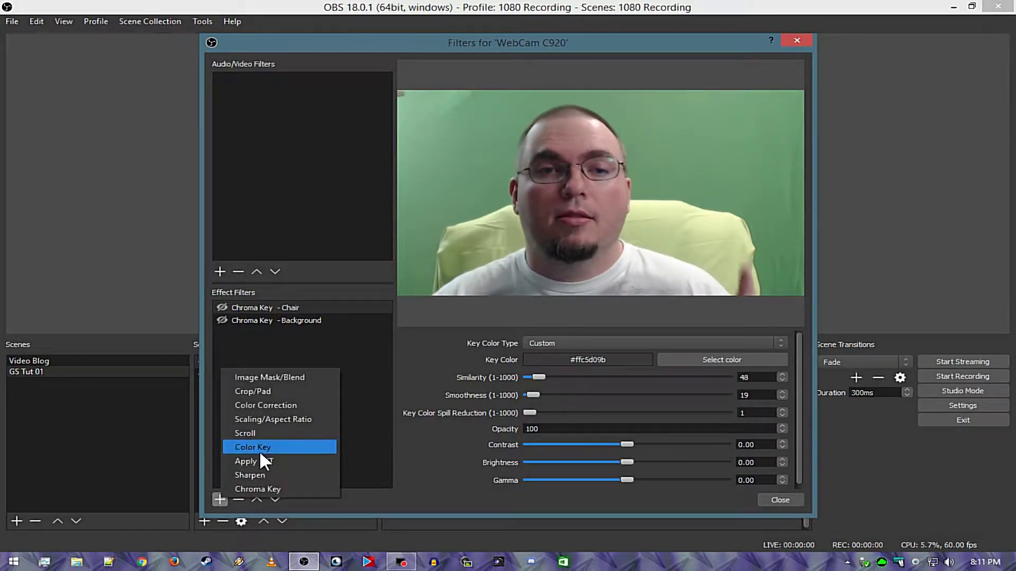
{"action": "left_click", "coordinate": [257, 354]}
{"action": "right_click", "coordinate": [259, 354]}
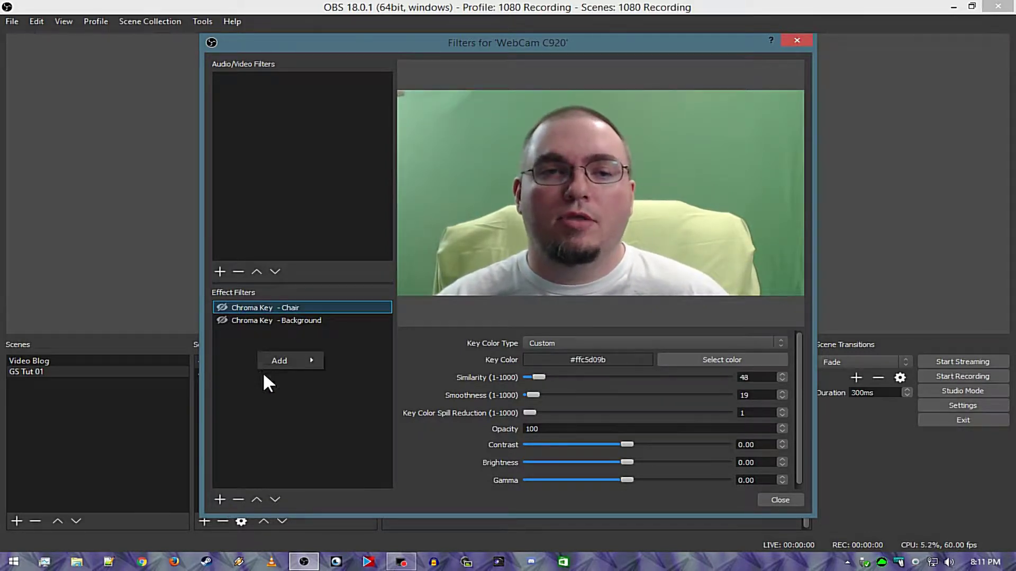
{"action": "left_click", "coordinate": [236, 456]}
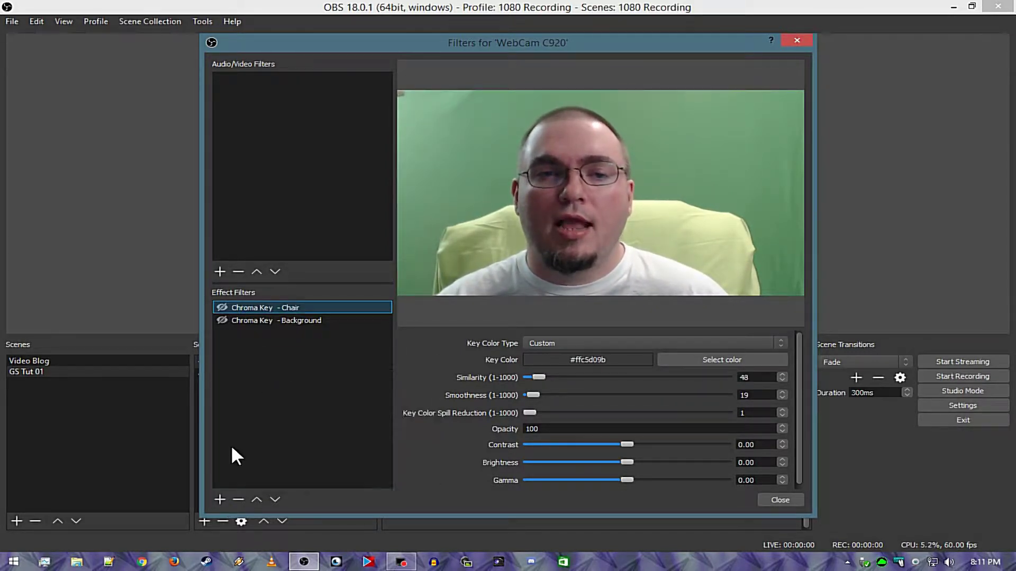
Add two Chroma Key filters named 'Chroma Key (chair)' and 'Chroma Key (background)'
{"action": "left_click", "coordinate": [219, 500]}
{"action": "left_click", "coordinate": [246, 491]}
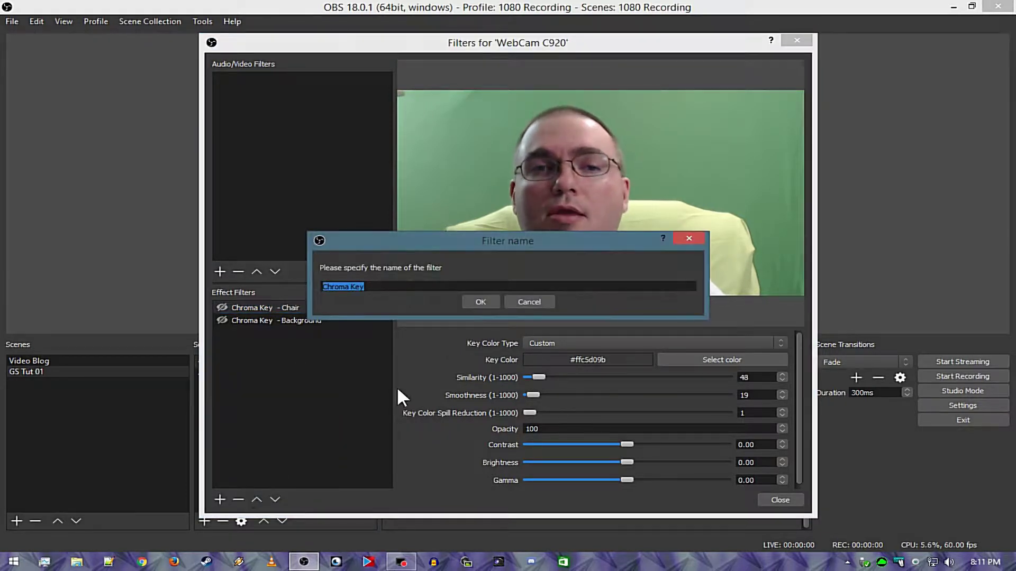
{"action": "key", "text": "End"}
{"action": "type", "text": "(chair)"}
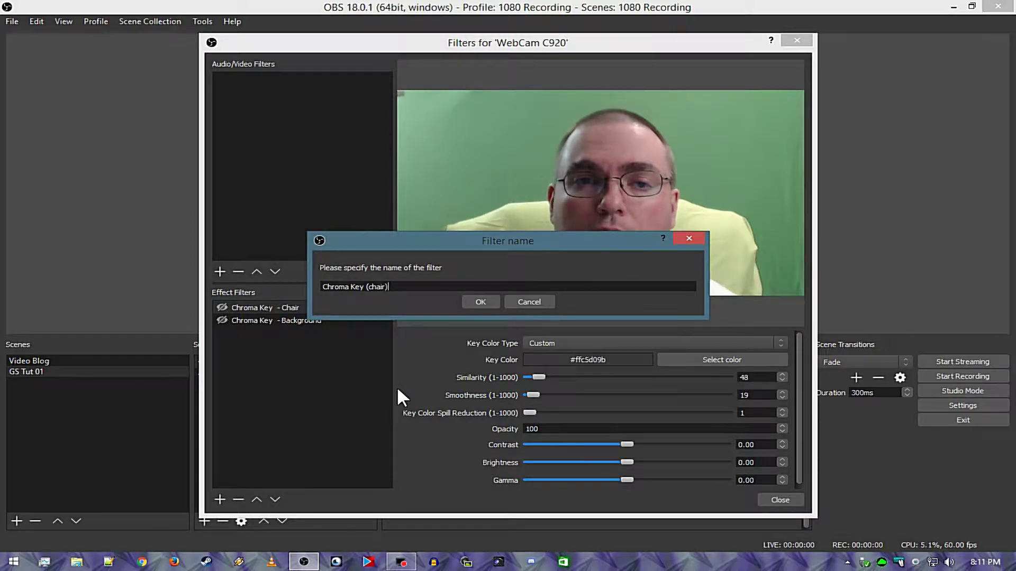
{"action": "key", "text": "Return"}
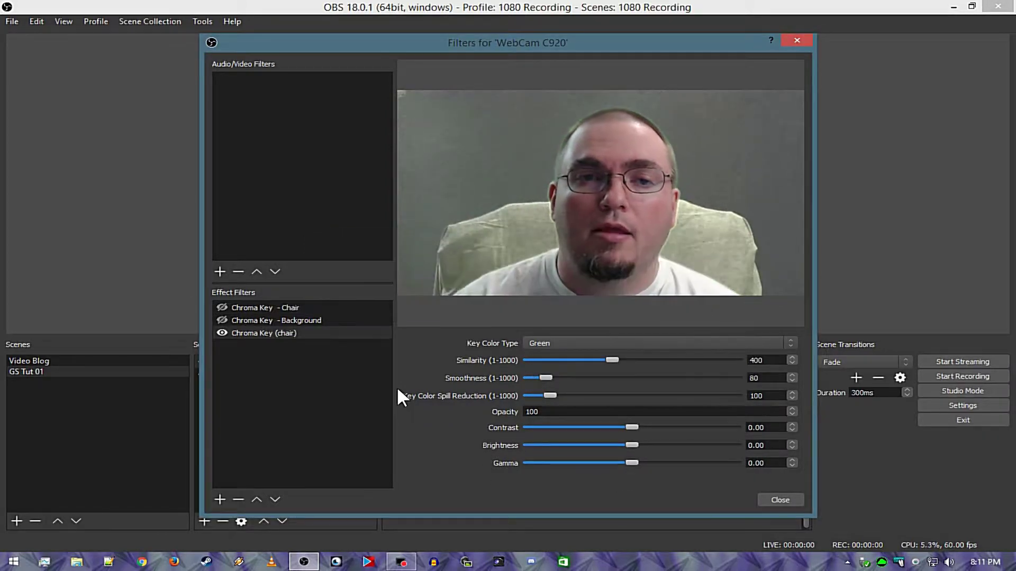
{"action": "left_click", "coordinate": [219, 500]}
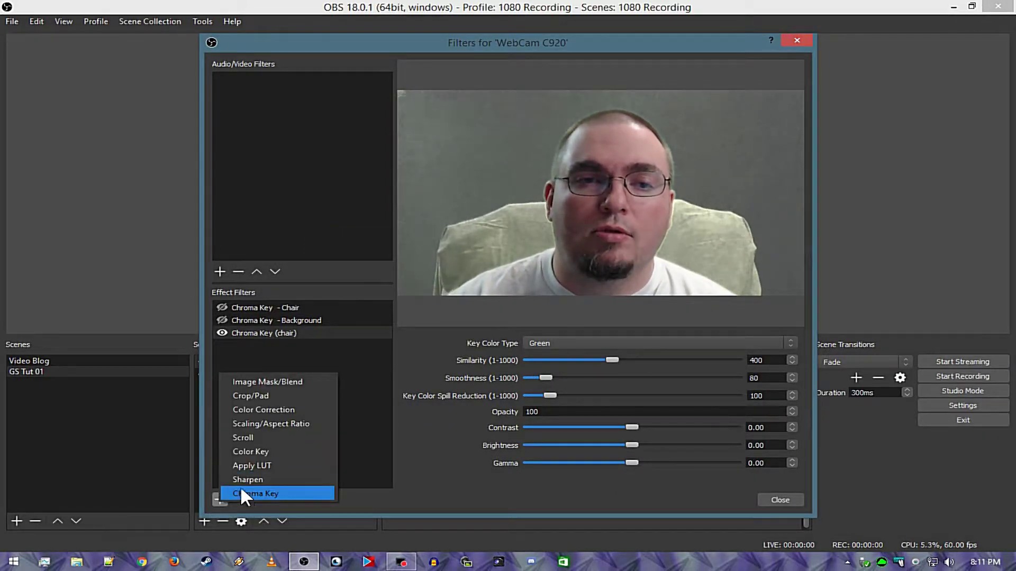
{"action": "left_click", "coordinate": [240, 486]}
{"action": "key", "text": "End"}
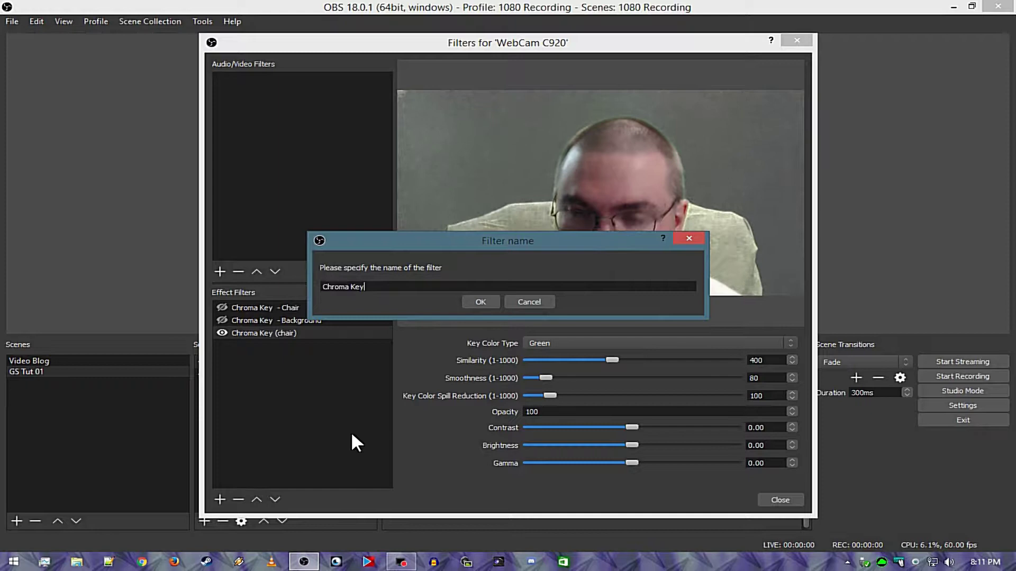
{"action": "type", "text": "(bac"}
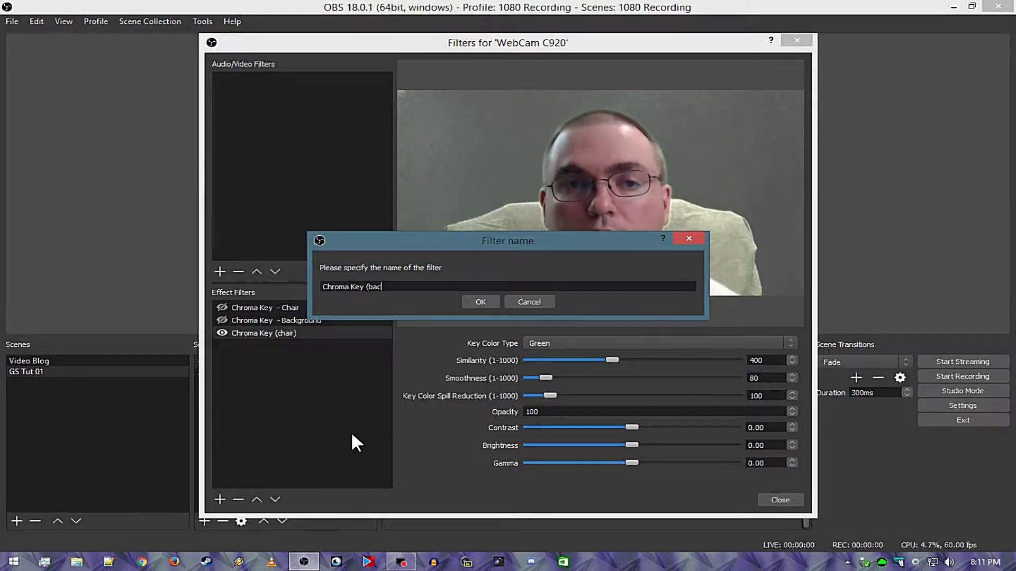
{"action": "type", "text": "kground)"}
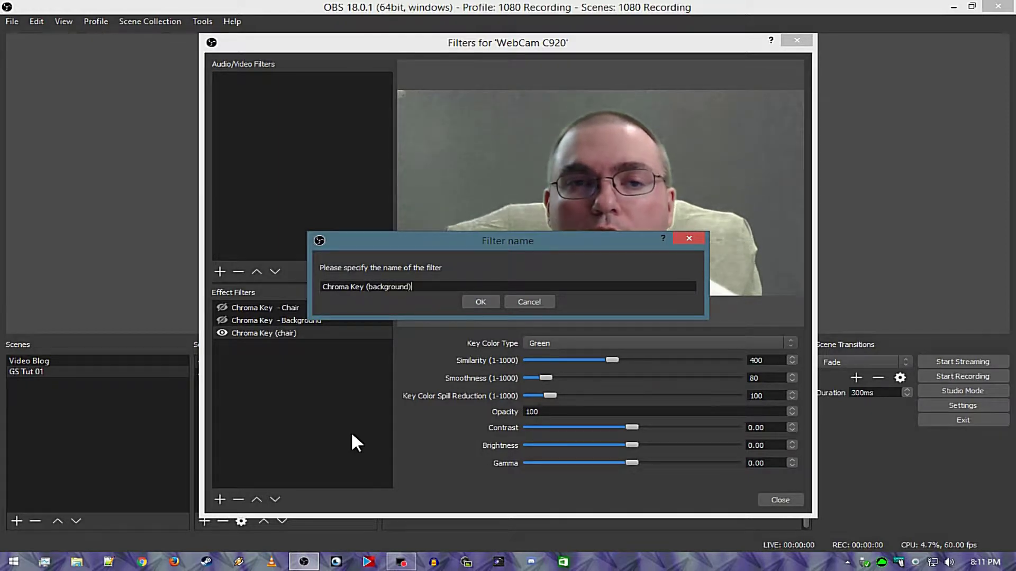
{"action": "key", "text": "Return"}
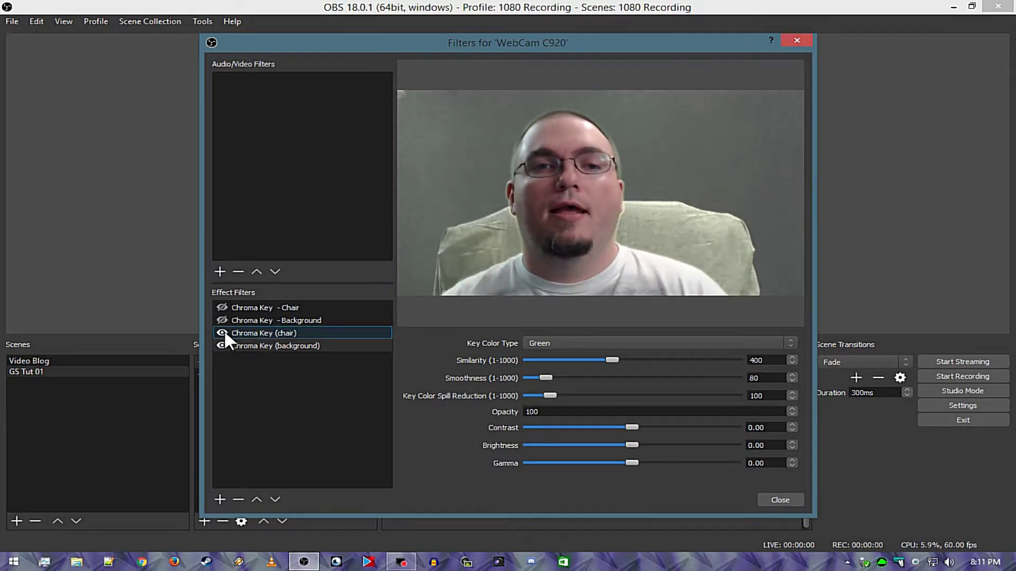
Drop the Chroma Key (chair) filter's Similarity, Smoothness and Key Color Spill Reduction to 1
{"action": "left_click", "coordinate": [223, 342]}
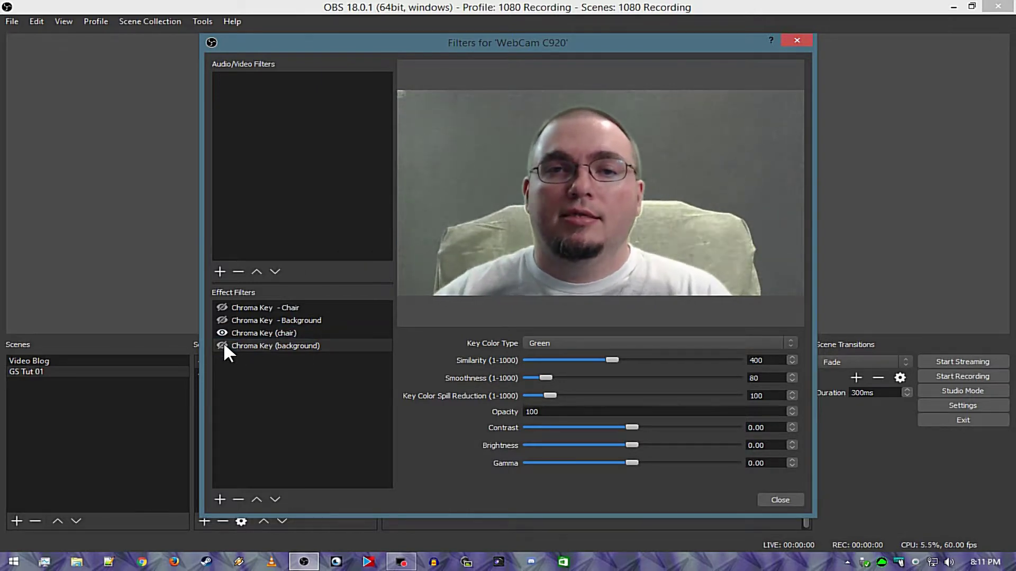
{"action": "left_click", "coordinate": [270, 332]}
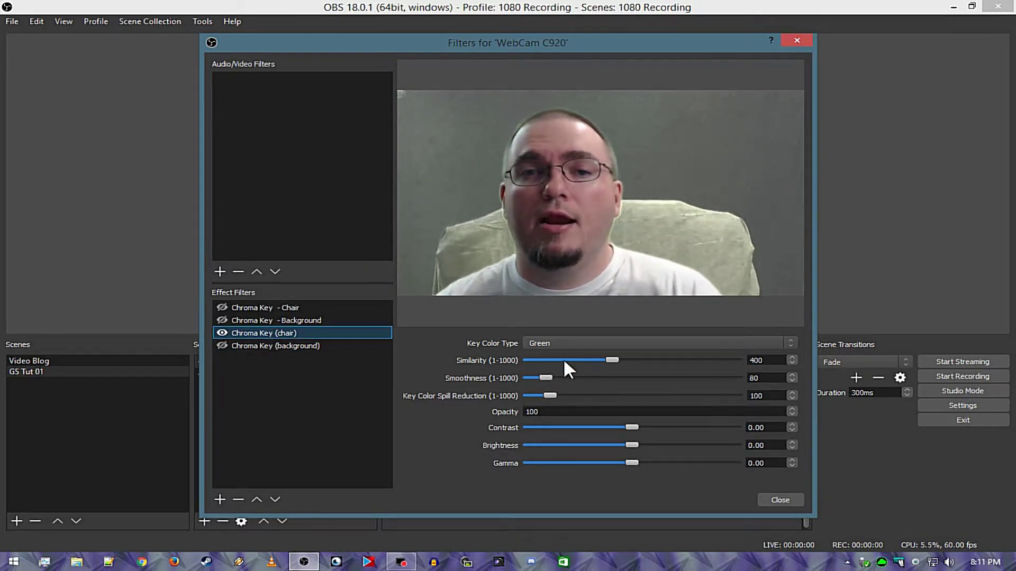
{"action": "left_click", "coordinate": [221, 344]}
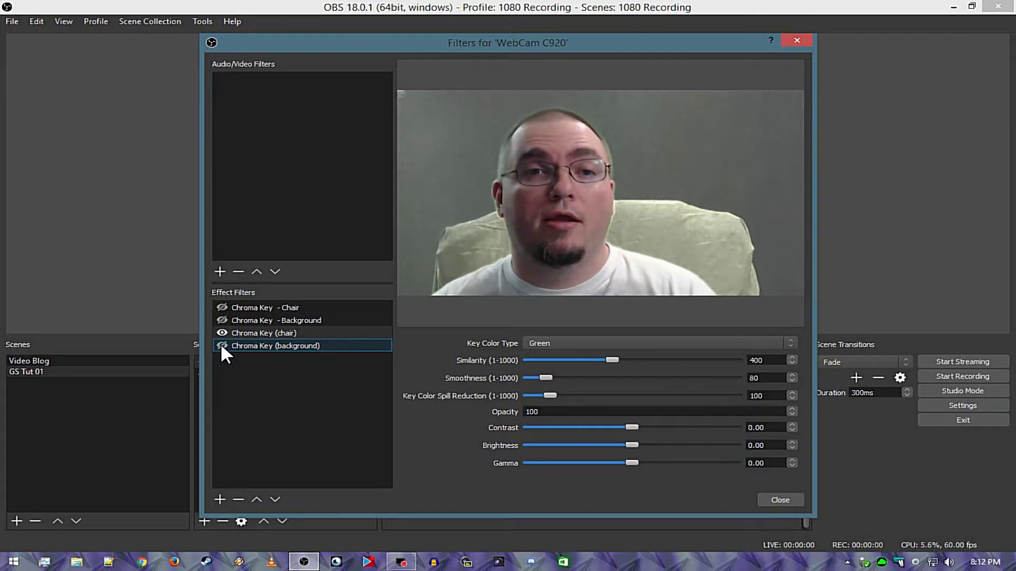
{"action": "left_click", "coordinate": [222, 345]}
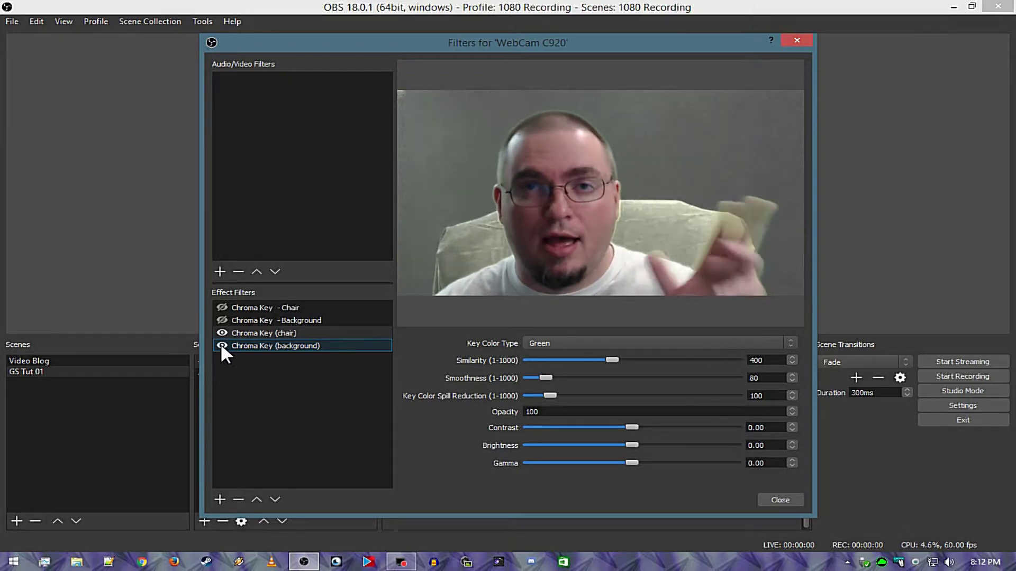
{"action": "left_click", "coordinate": [221, 345]}
{"action": "left_click", "coordinate": [268, 333]}
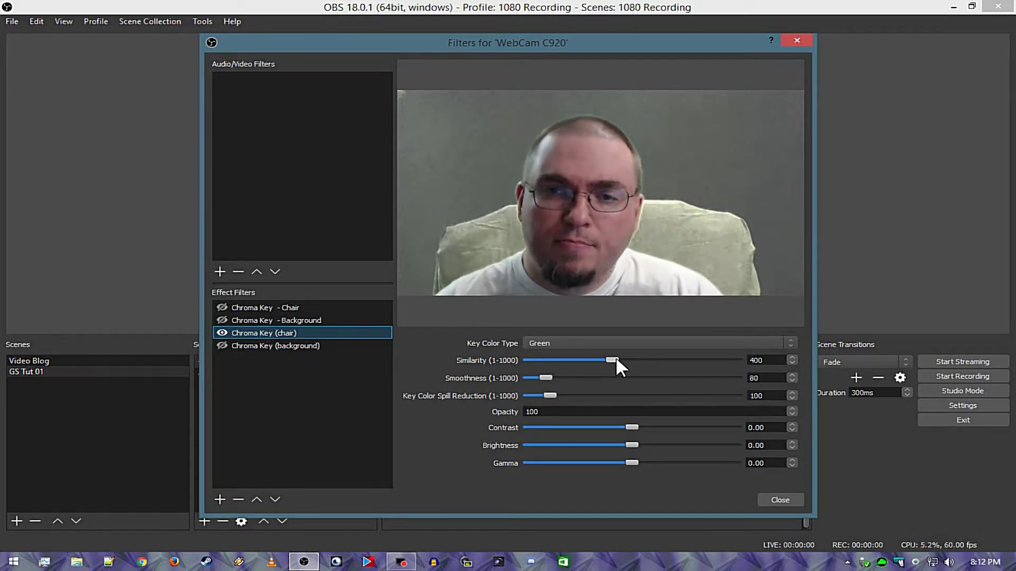
{"action": "left_click_drag", "start_coordinate": [616, 359], "coordinate": [630, 360]}
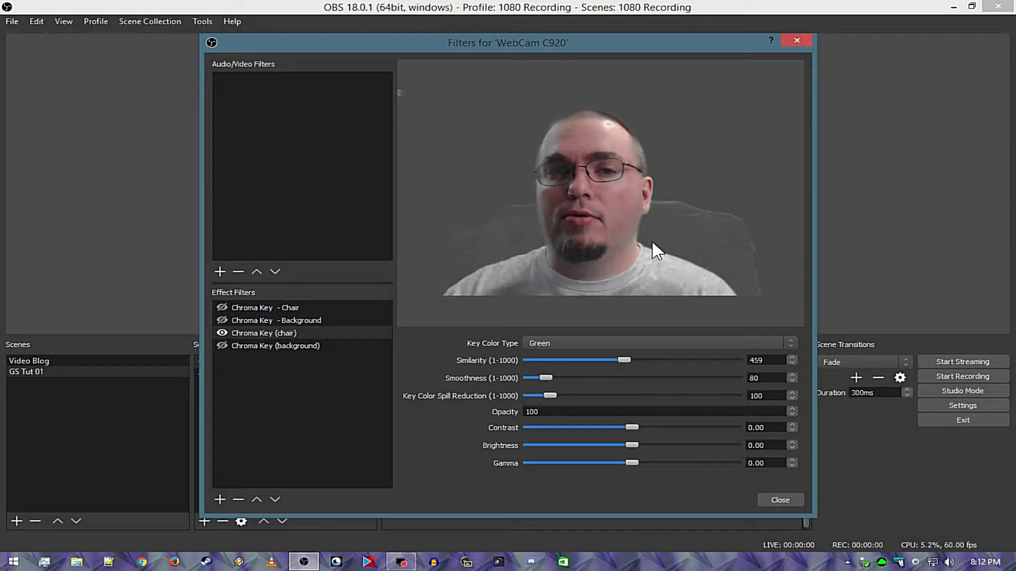
{"action": "left_click_drag", "start_coordinate": [623, 360], "coordinate": [486, 363]}
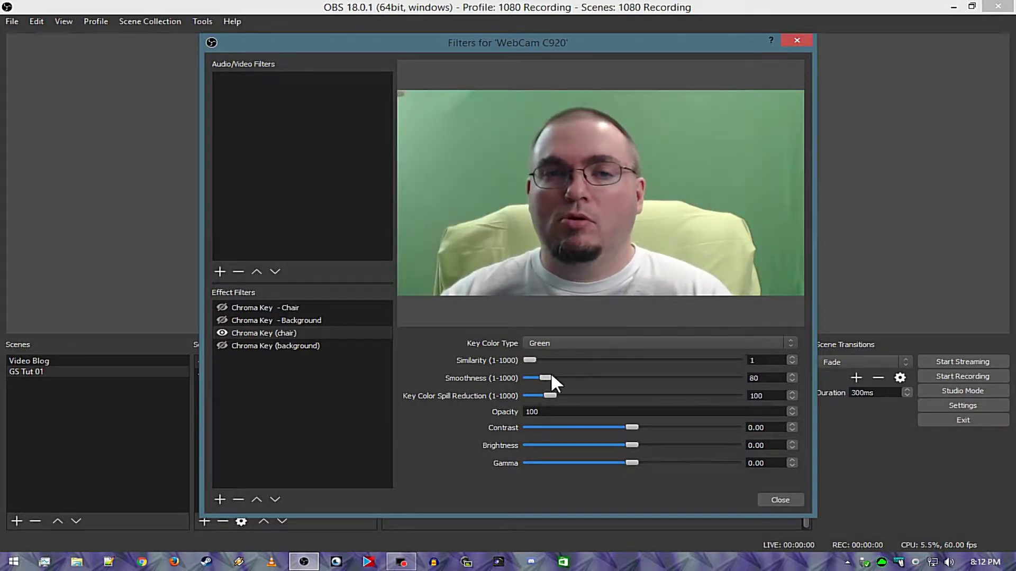
{"action": "left_click_drag", "start_coordinate": [546, 378], "coordinate": [439, 395]}
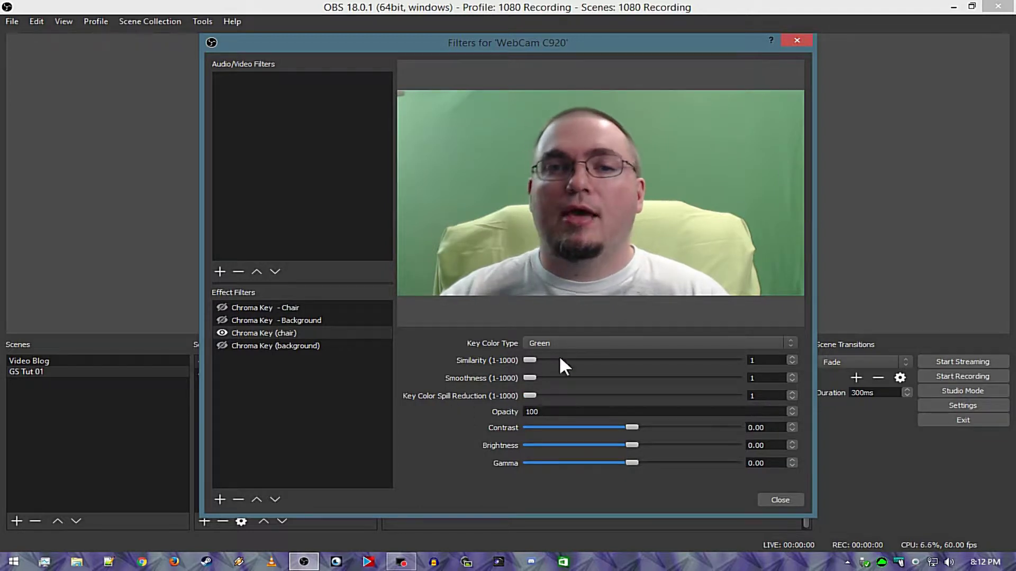
Set the chair key's colour type to Custom, sampling the colour from the chair in the preview
{"action": "left_click", "coordinate": [677, 344]}
{"action": "left_click", "coordinate": [626, 368]}
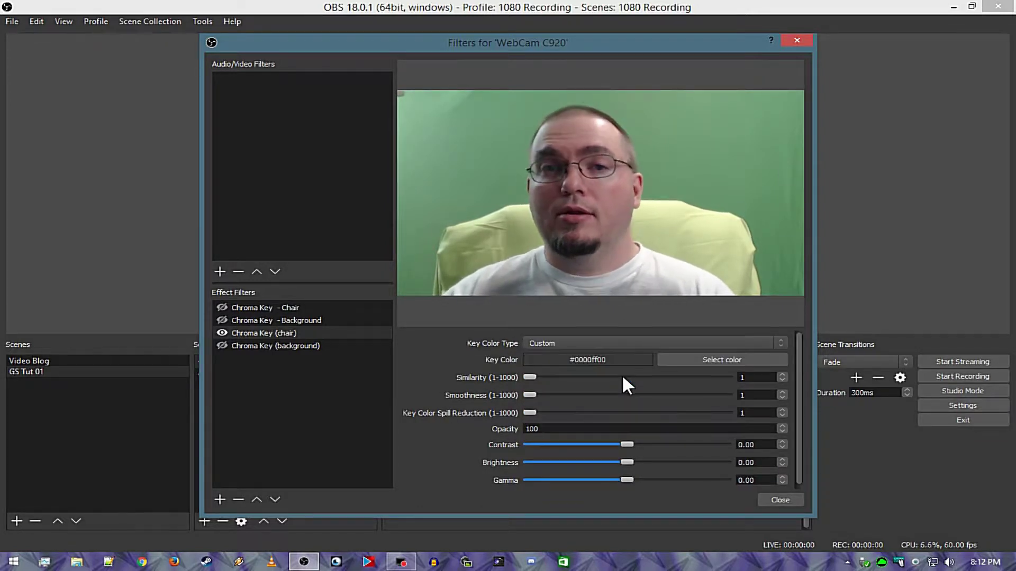
{"action": "left_click", "coordinate": [696, 359]}
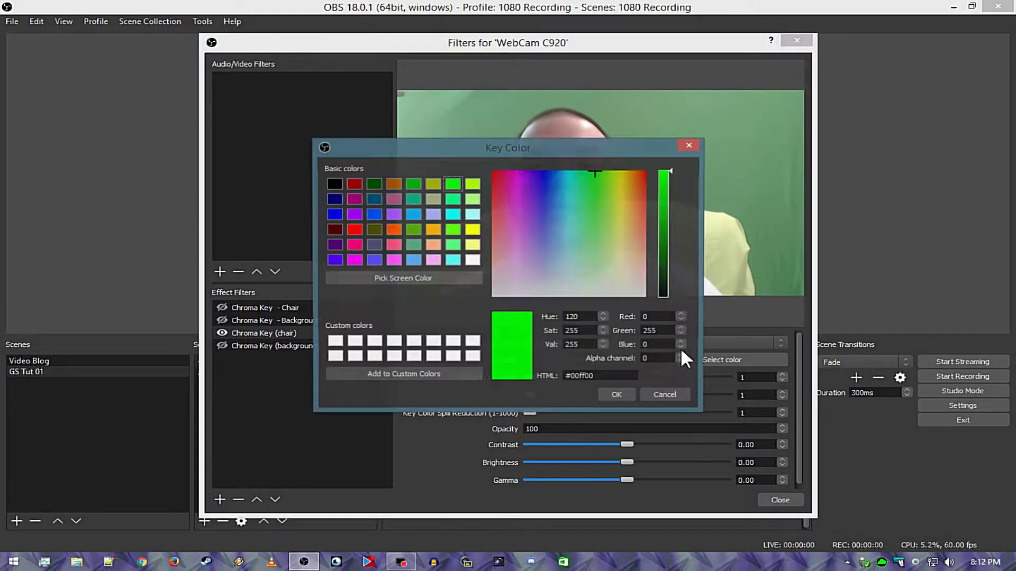
{"action": "left_click", "coordinate": [652, 395]}
{"action": "left_click_drag", "start_coordinate": [630, 42], "coordinate": [824, 31]}
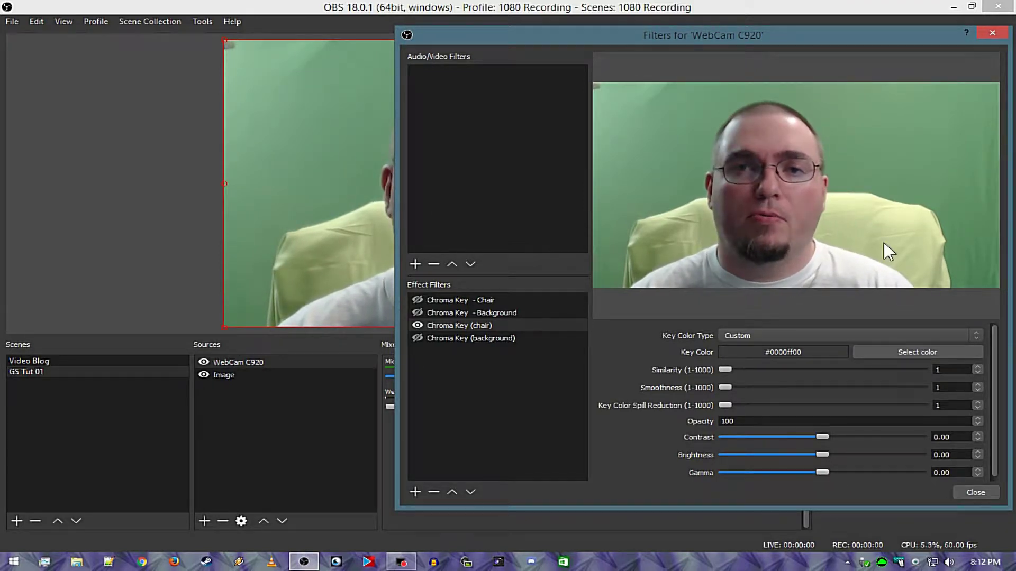
{"action": "left_click", "coordinate": [912, 350]}
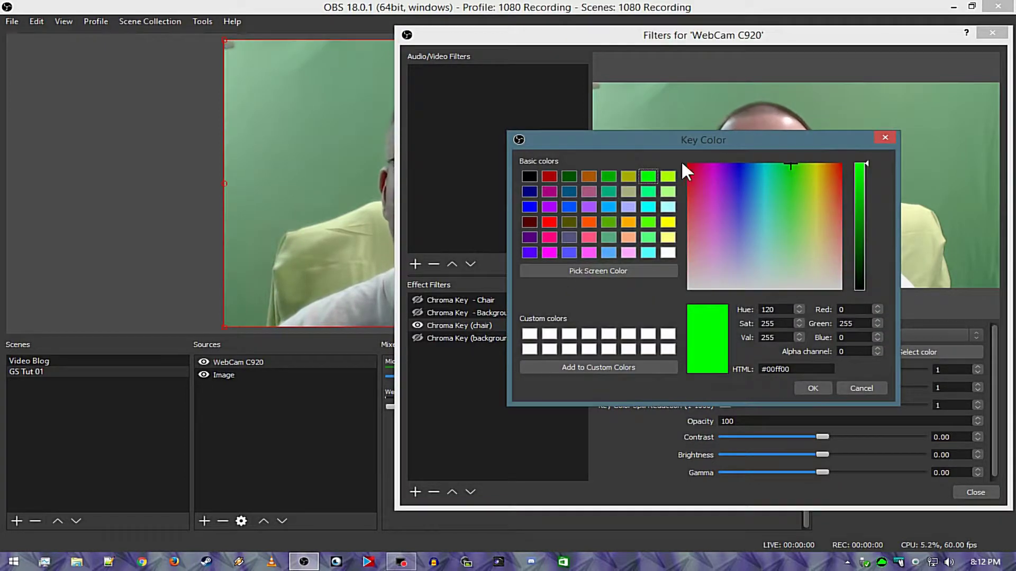
{"action": "left_click_drag", "start_coordinate": [688, 141], "coordinate": [329, 220]}
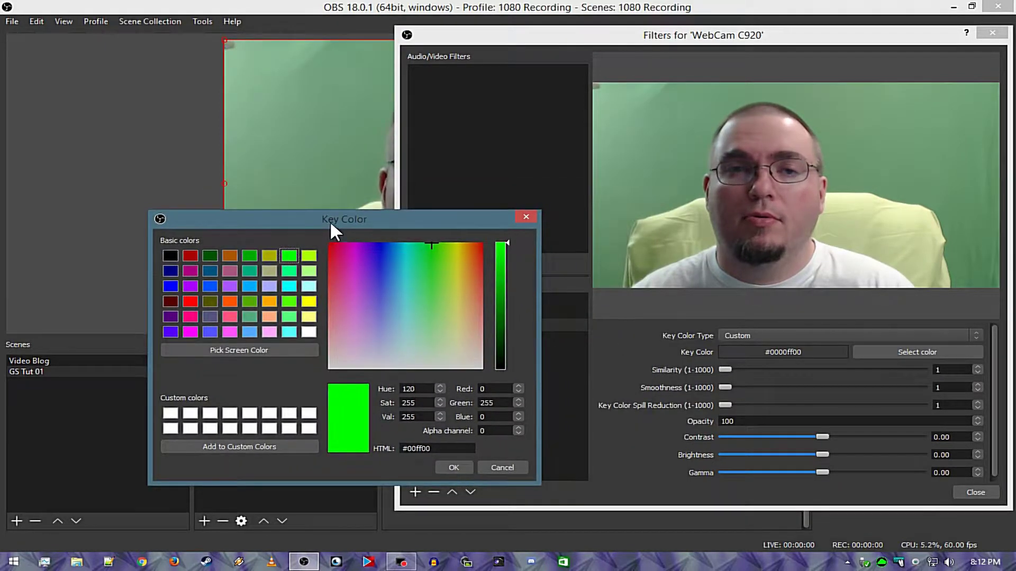
{"action": "left_click", "coordinate": [259, 349]}
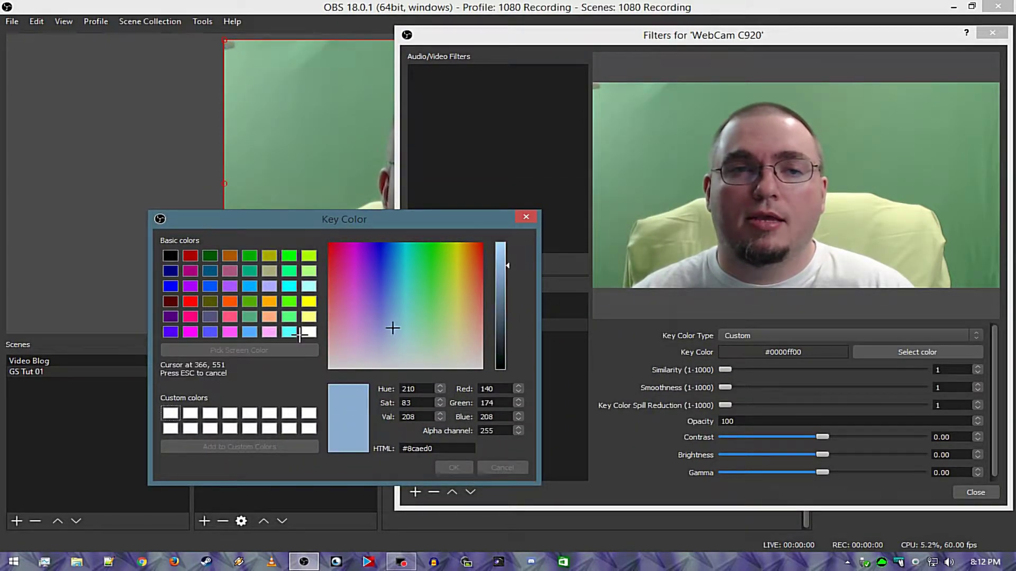
{"action": "left_click", "coordinate": [883, 226]}
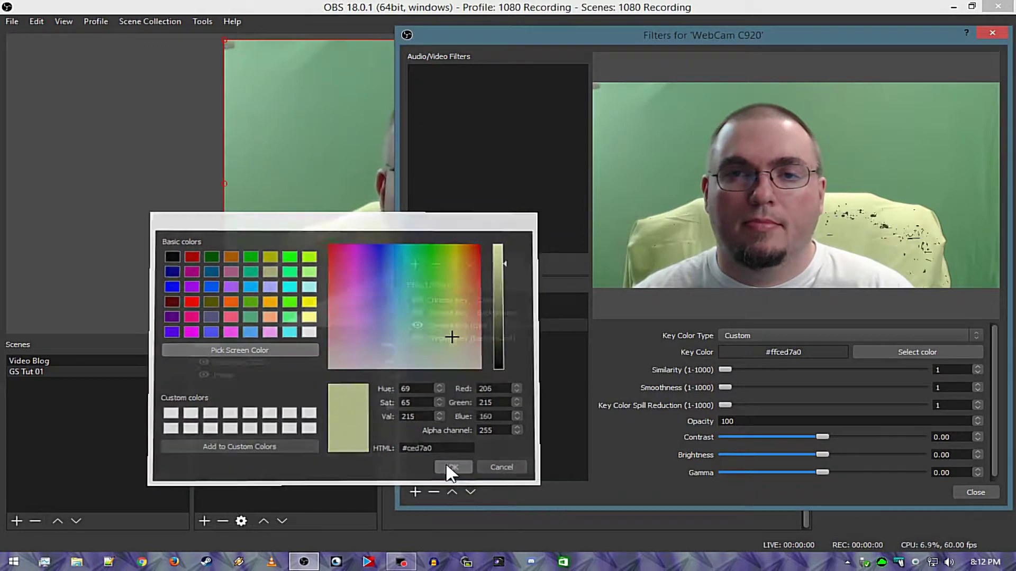
{"action": "left_click", "coordinate": [445, 462]}
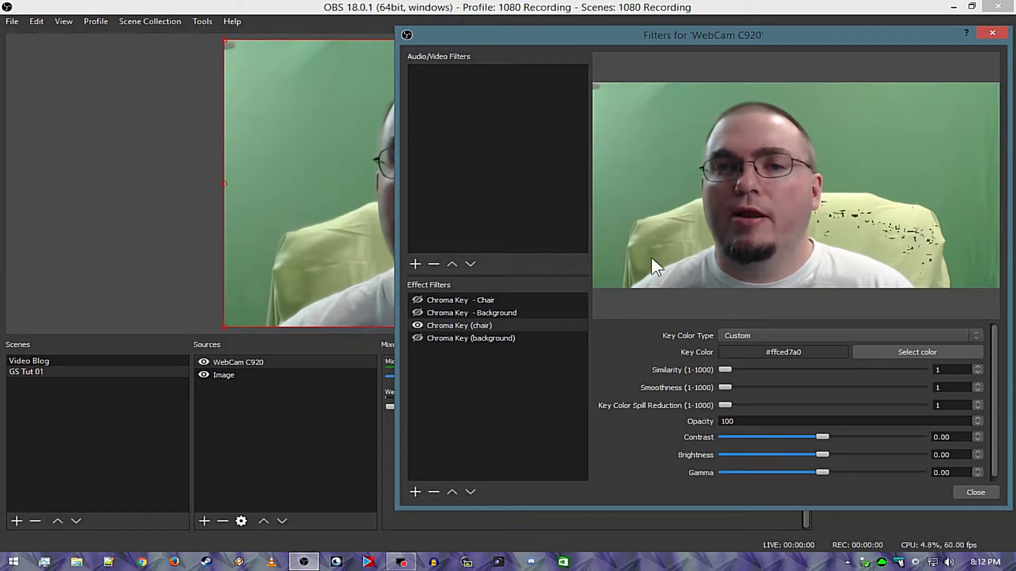
Give the chair key Similarity 62 and Smoothness 15, and enable the Chroma Key (background) filter
{"action": "left_click_drag", "start_coordinate": [728, 371], "coordinate": [739, 371]}
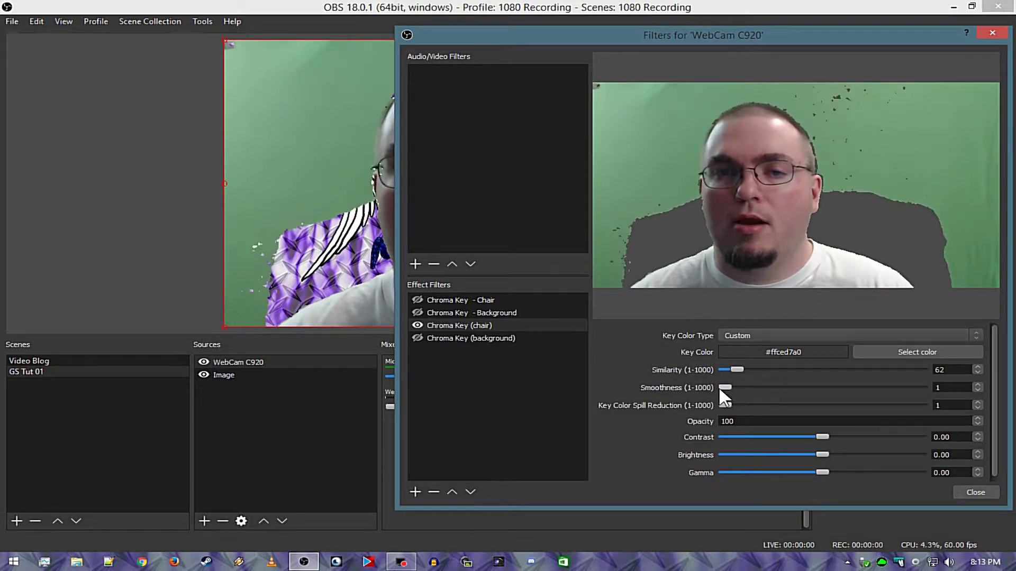
{"action": "left_click_drag", "start_coordinate": [722, 386], "coordinate": [726, 388]}
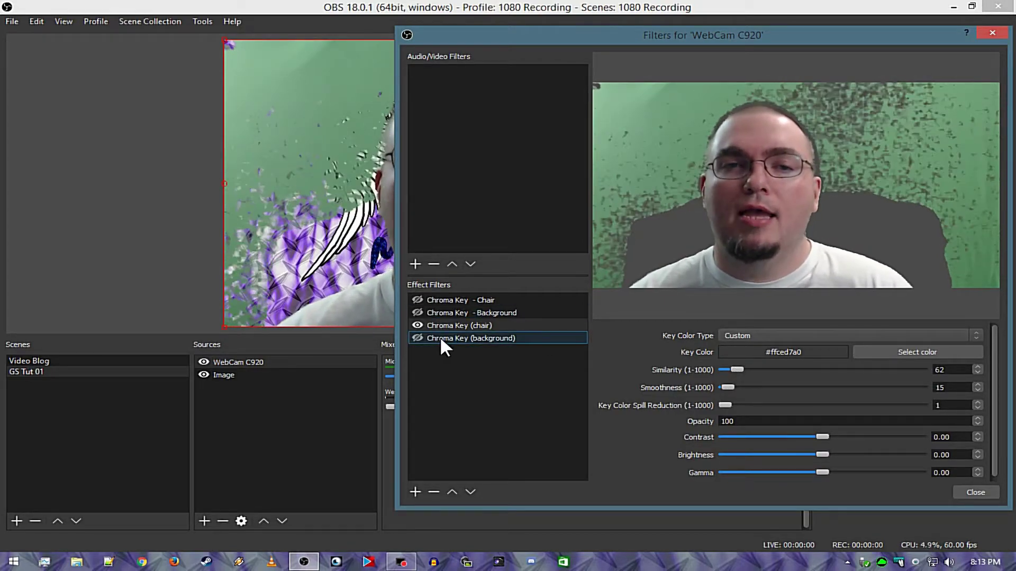
{"action": "left_click", "coordinate": [417, 337]}
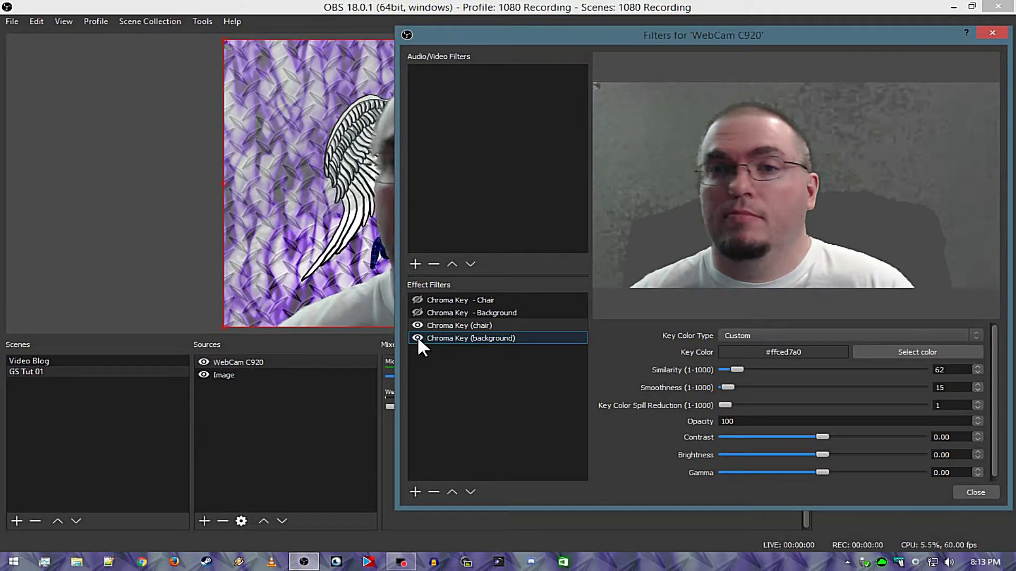
{"action": "left_click", "coordinate": [418, 337]}
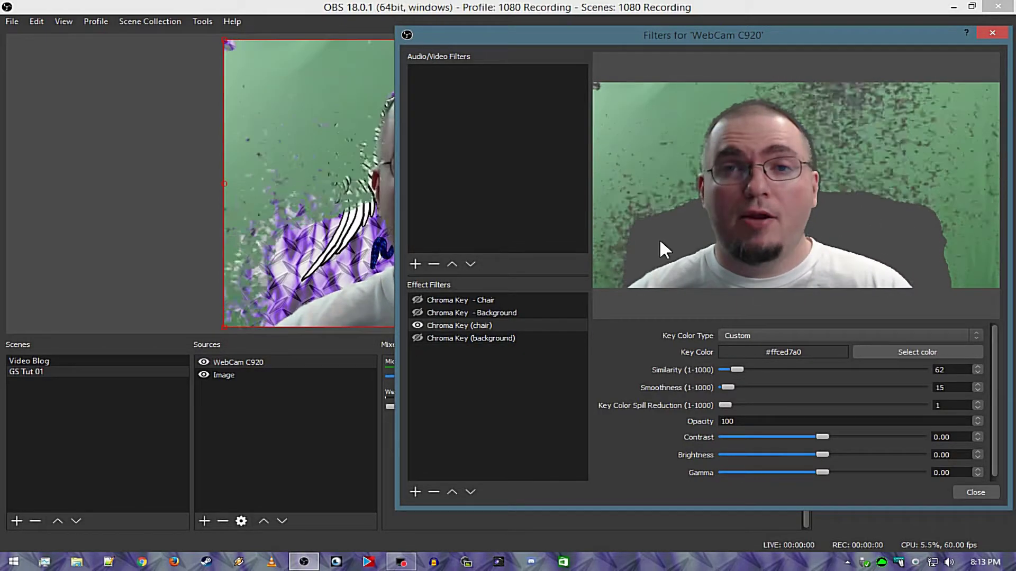
{"action": "left_click", "coordinate": [418, 338]}
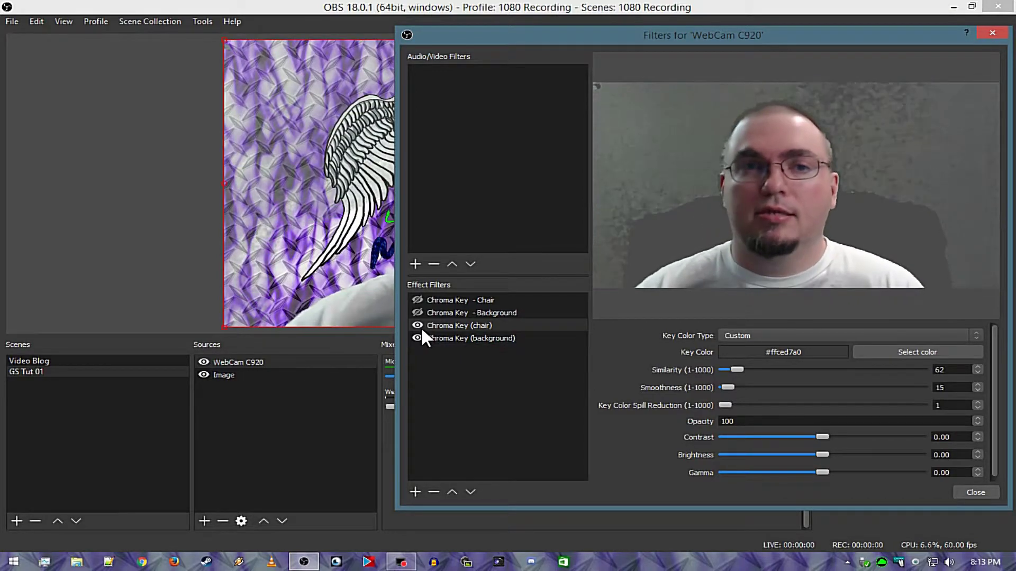
{"action": "left_click", "coordinate": [415, 337]}
{"action": "left_click_drag", "start_coordinate": [627, 33], "coordinate": [512, 53]}
{"action": "left_click", "coordinate": [394, 337]}
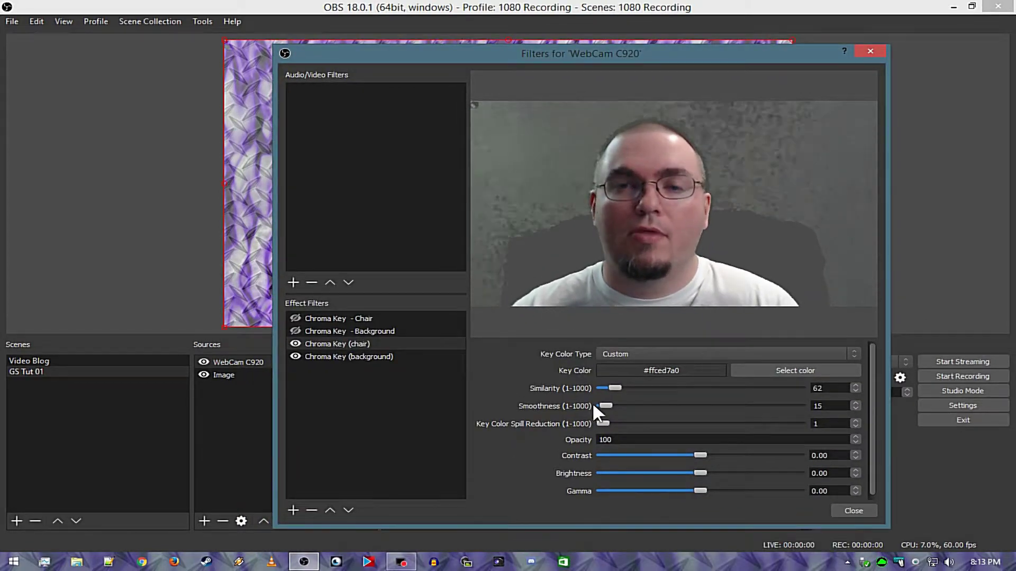
{"action": "left_click_drag", "start_coordinate": [677, 55], "coordinate": [784, 50]}
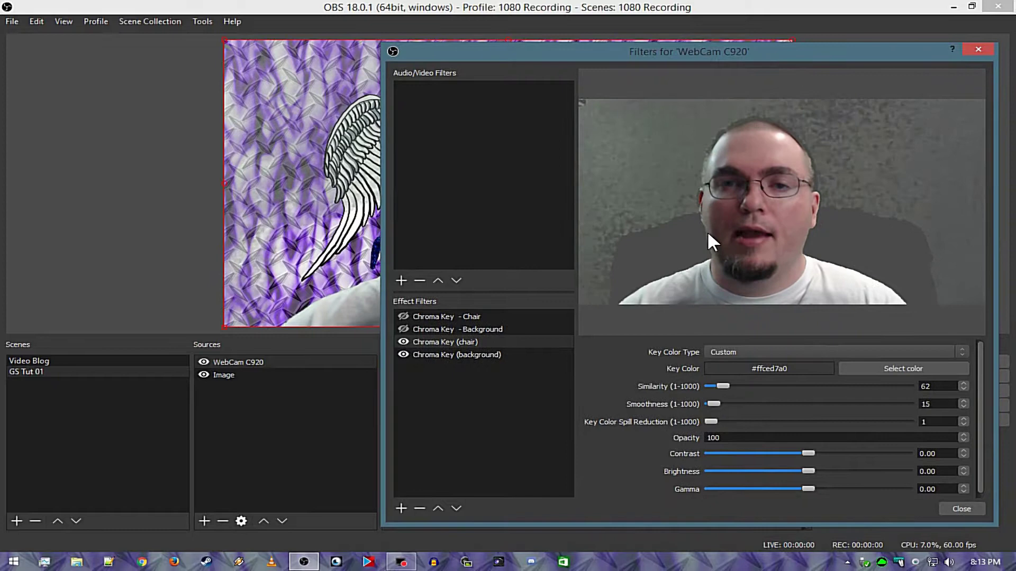
{"action": "left_click_drag", "start_coordinate": [722, 387], "coordinate": [729, 386]}
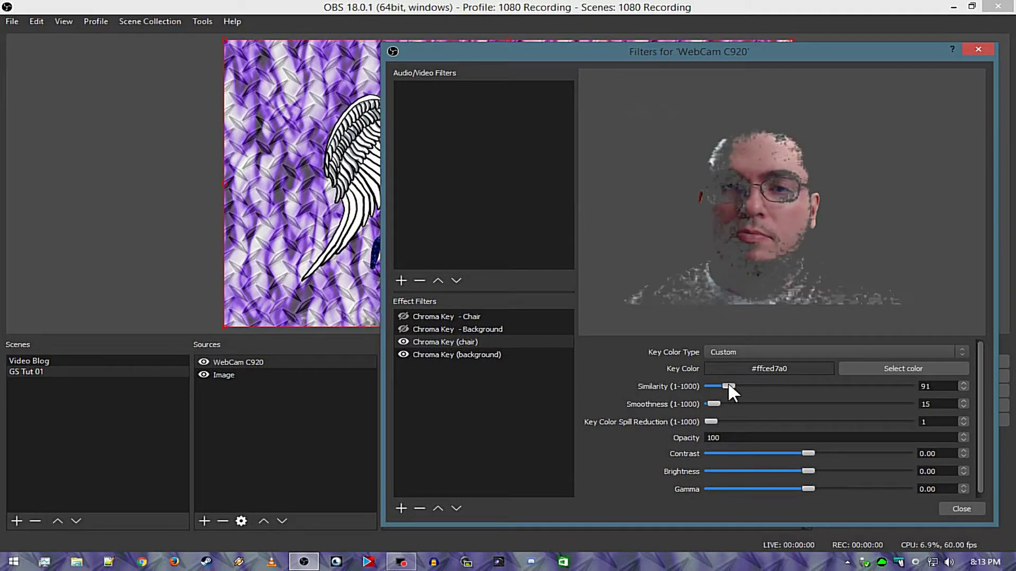
{"action": "double_click", "coordinate": [939, 387]}
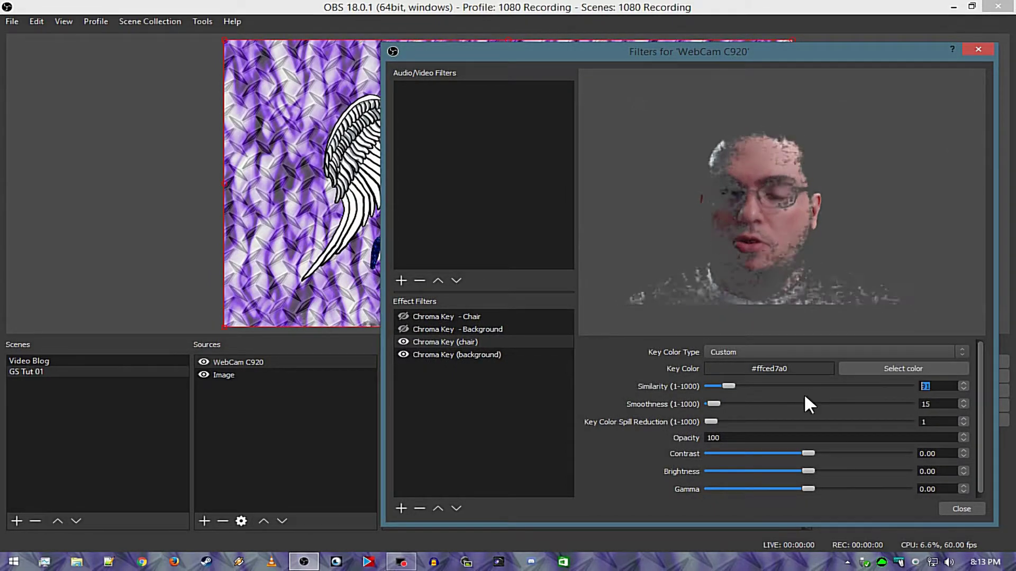
Set chair similarity to 62, then give the background key Similarity 439, Smoothness 107 and Spill 45
{"action": "type", "text": "62"}
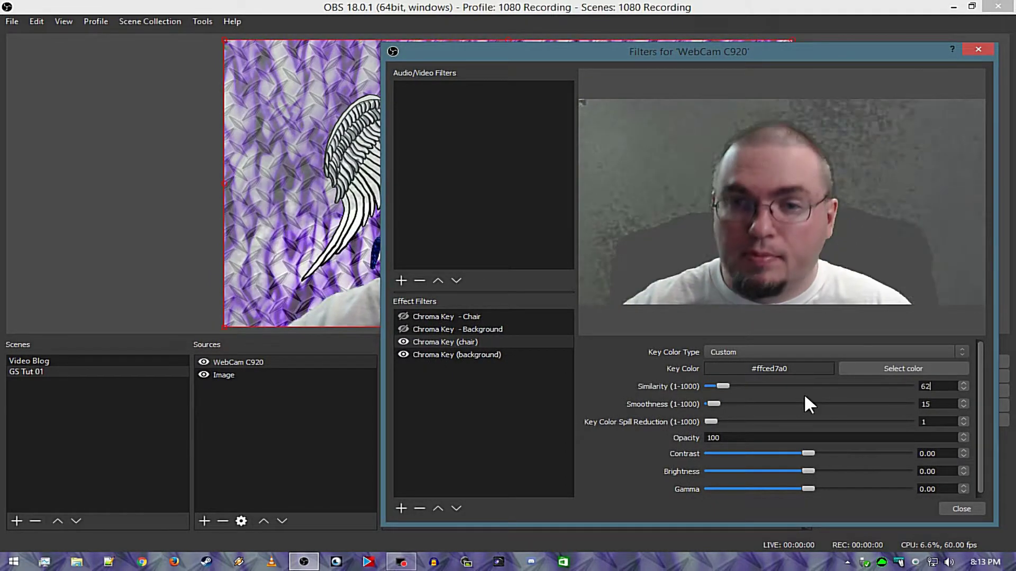
{"action": "left_click", "coordinate": [490, 355]}
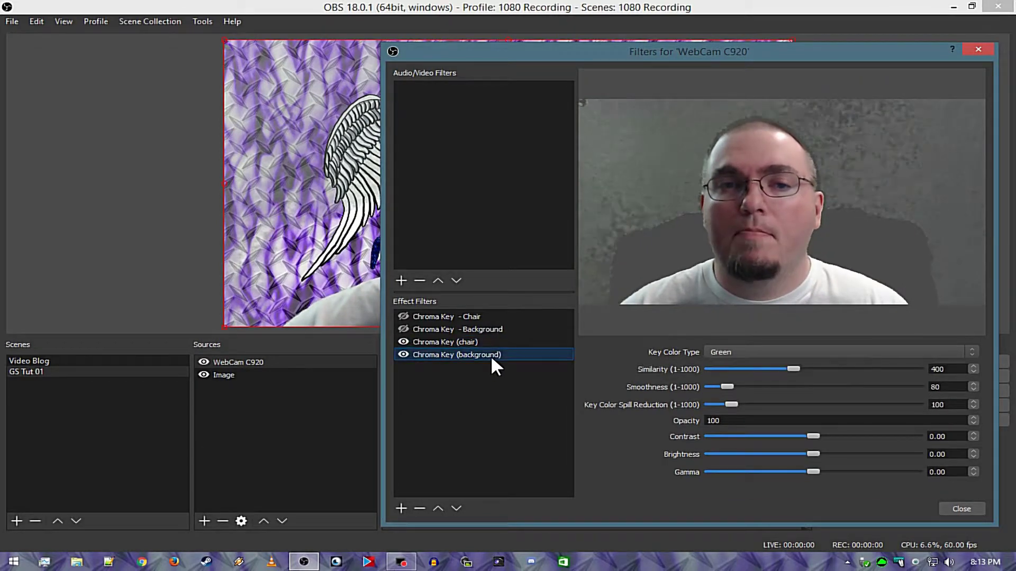
{"action": "left_click", "coordinate": [793, 366]}
{"action": "left_click_drag", "start_coordinate": [795, 367], "coordinate": [802, 367]}
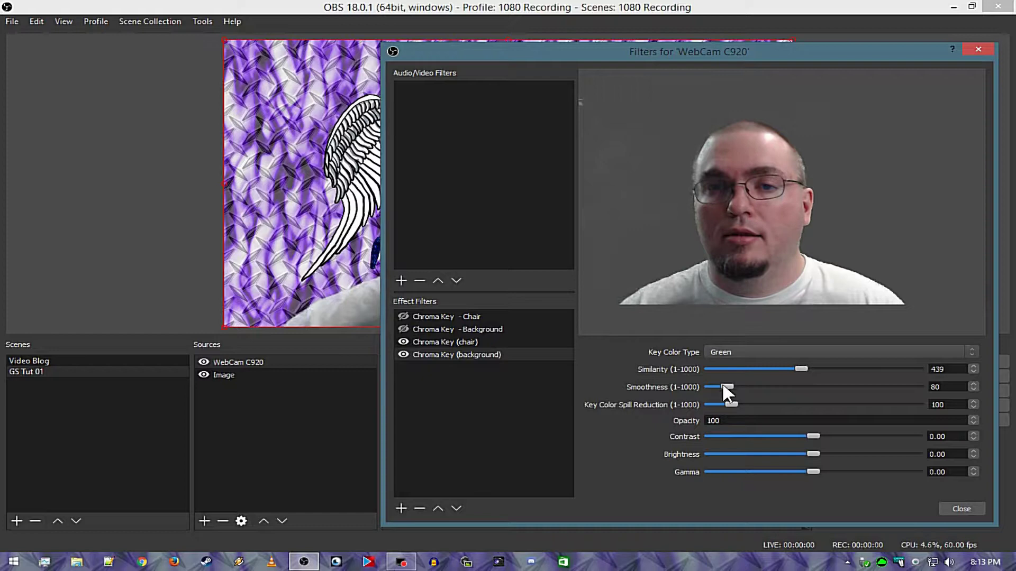
{"action": "mouse_move", "coordinate": [724, 386]}
{"action": "left_mouse_down"}
{"action": "mouse_move", "coordinate": [733, 387]}
{"action": "mouse_move", "coordinate": [719, 405]}
{"action": "left_mouse_up"}
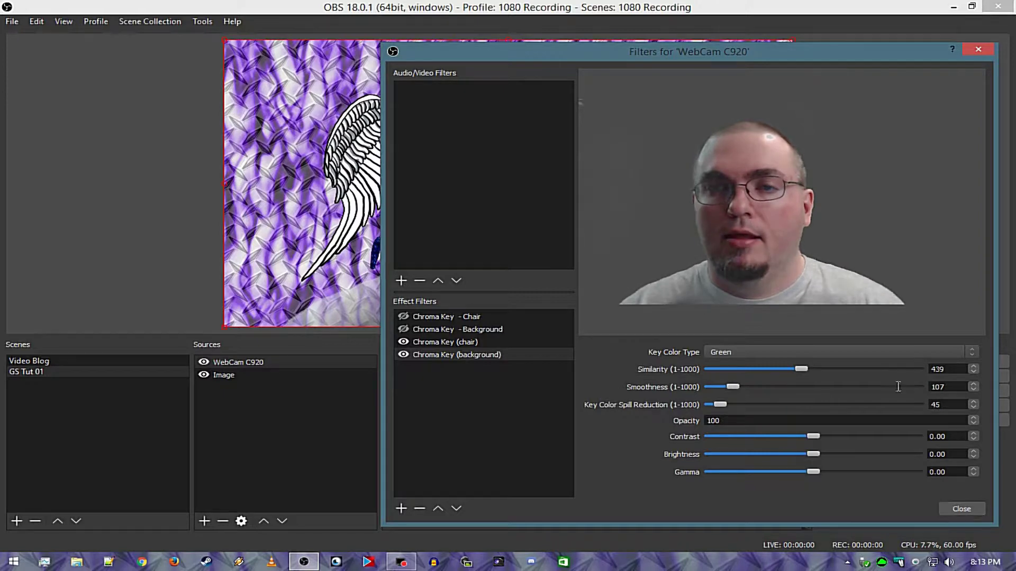
{"action": "left_click_drag", "start_coordinate": [852, 64], "coordinate": [781, 411]}
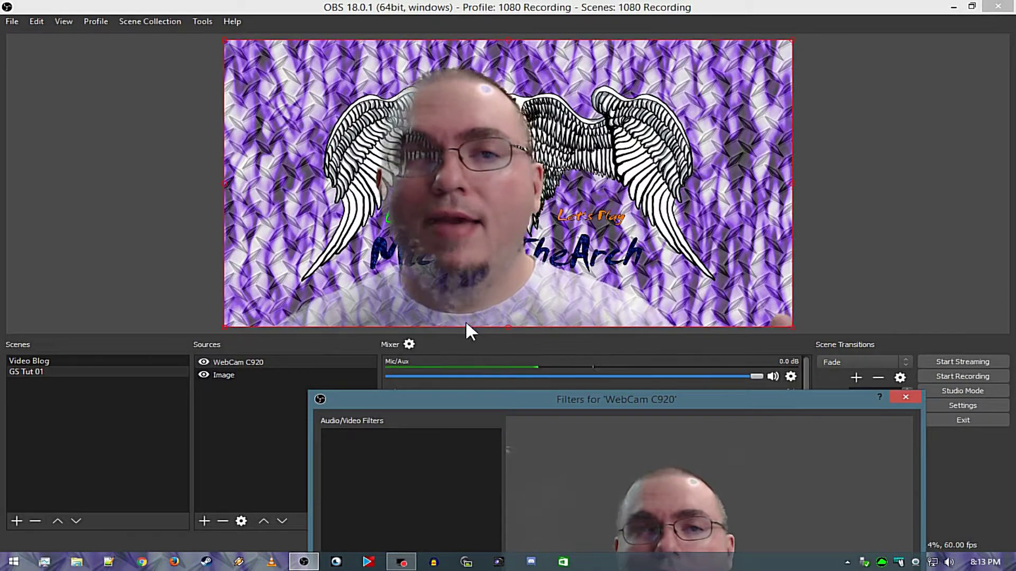
{"action": "left_click_drag", "start_coordinate": [483, 402], "coordinate": [509, 60]}
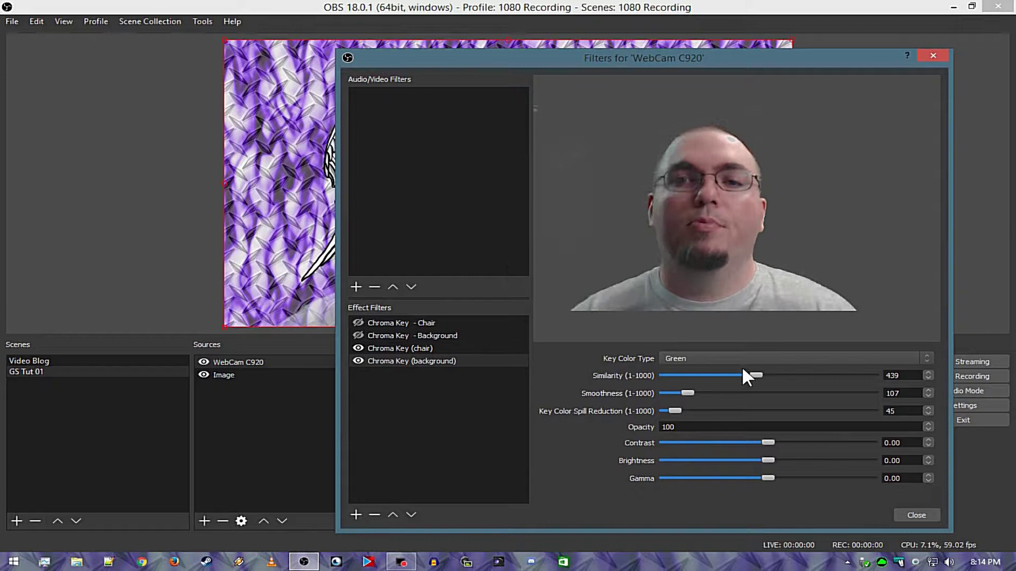
Turn off the chair key and reset the background key's Similarity, Smoothness and Spill Reduction to 1
{"action": "left_click_drag", "start_coordinate": [756, 373], "coordinate": [643, 375]}
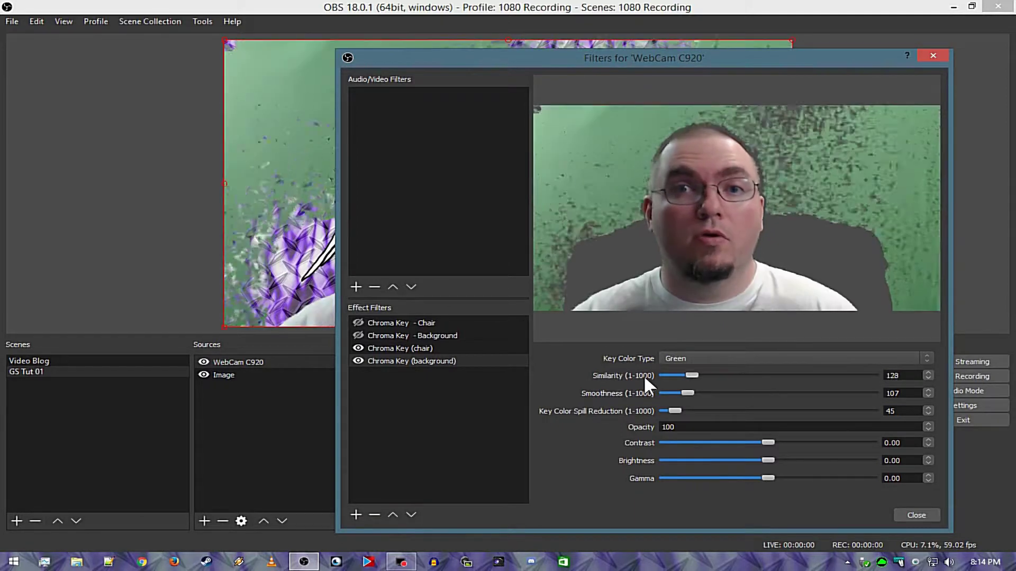
{"action": "left_click", "coordinate": [358, 348]}
{"action": "left_click", "coordinate": [381, 360]}
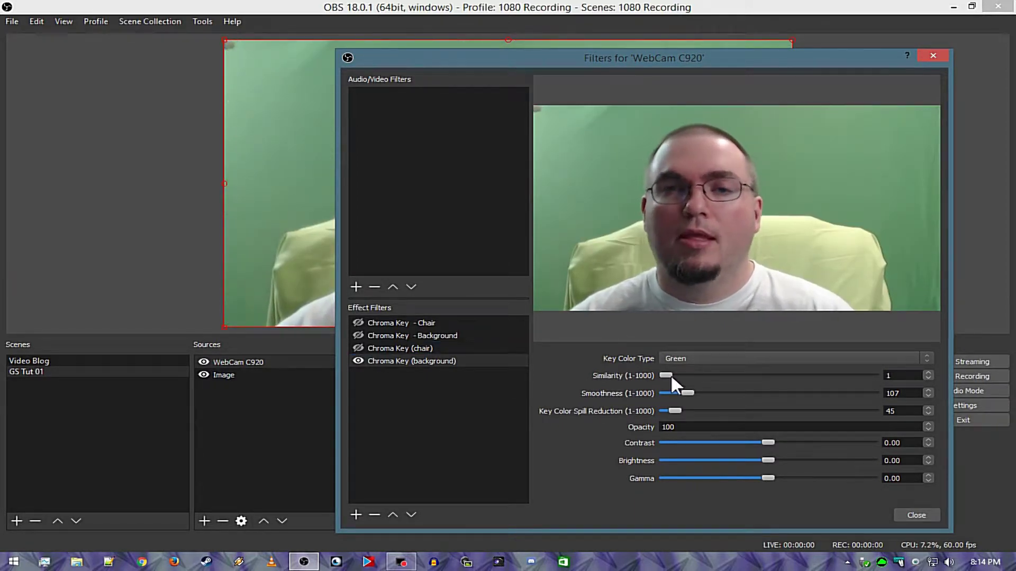
{"action": "left_click_drag", "start_coordinate": [687, 394], "coordinate": [664, 411]}
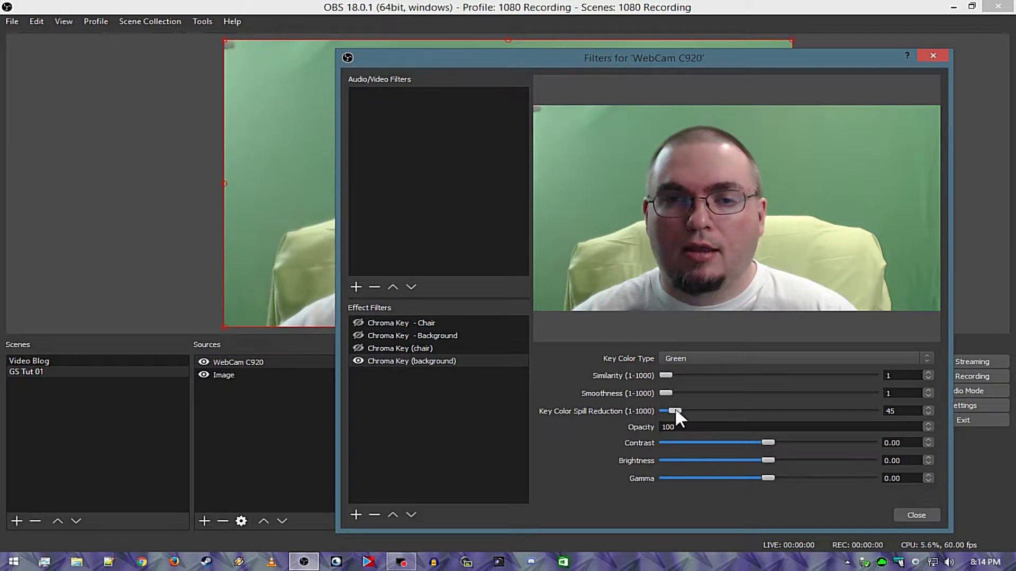
Set the background key's colour to Custom, sampled from the green backdrop (#ff6f9c76)
{"action": "left_click", "coordinate": [747, 358]}
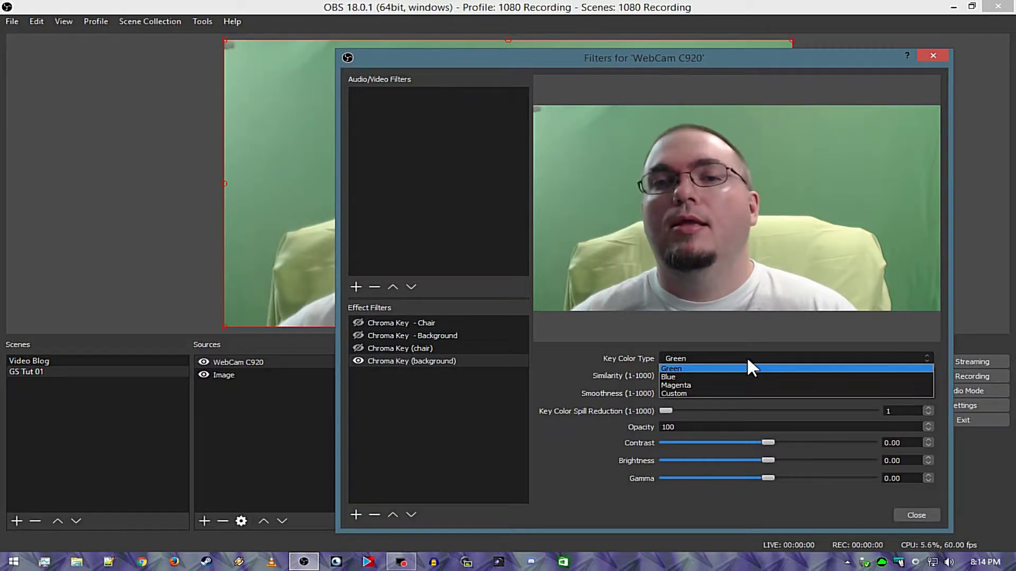
{"action": "left_click", "coordinate": [739, 393]}
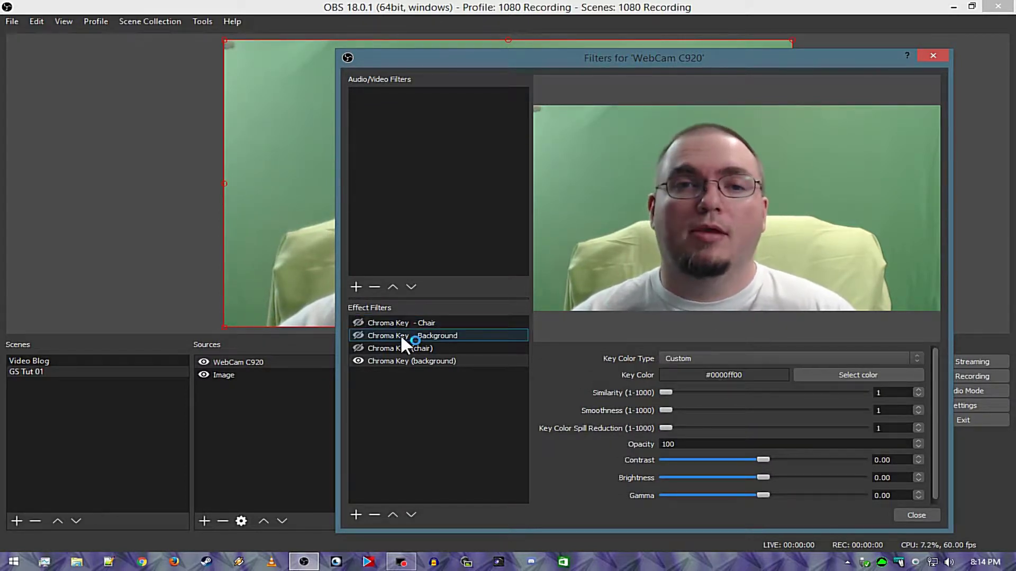
{"action": "left_click", "coordinate": [847, 376]}
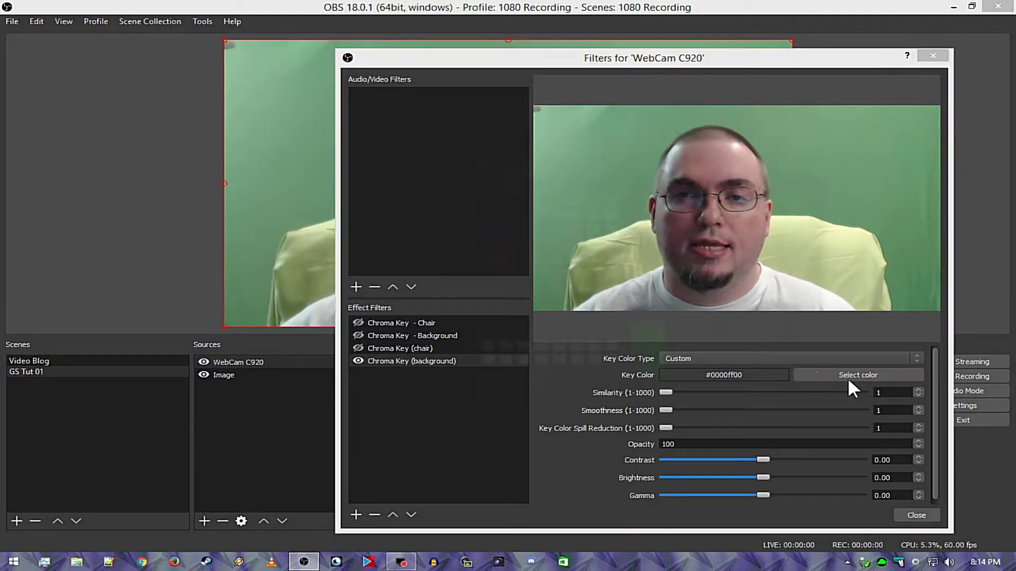
{"action": "left_click_drag", "start_coordinate": [623, 162], "coordinate": [169, 226]}
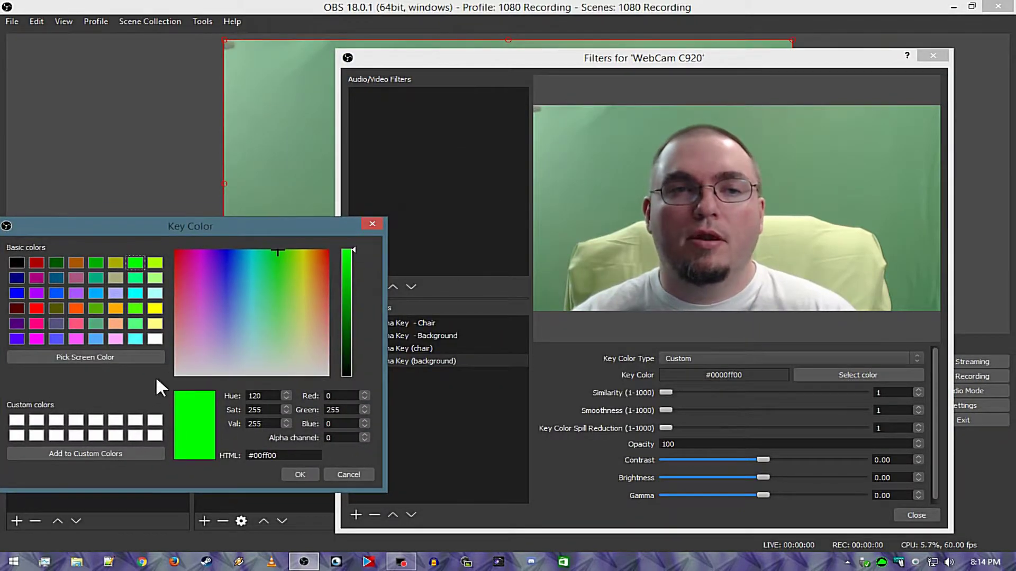
{"action": "left_click", "coordinate": [131, 356]}
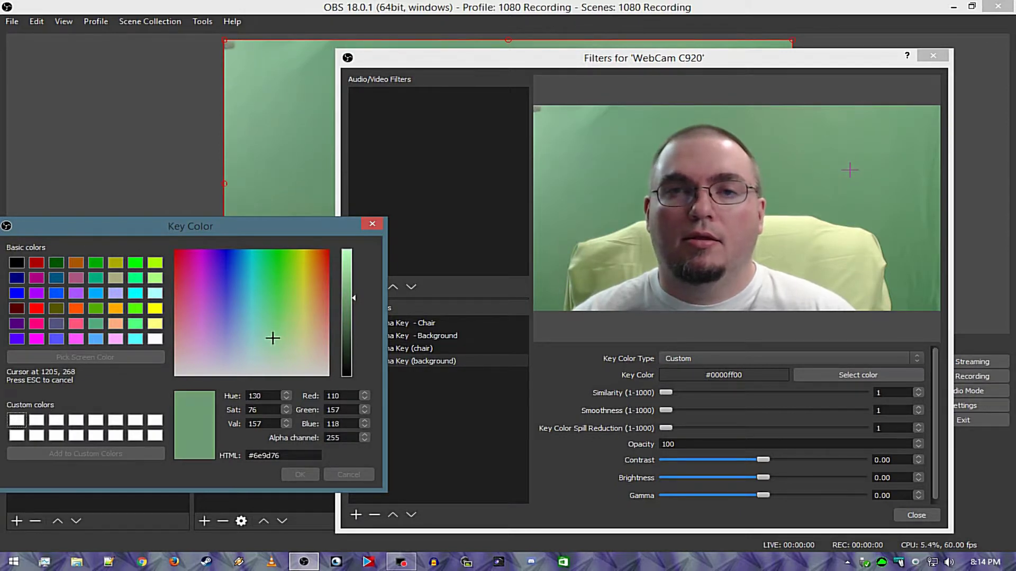
{"action": "left_click", "coordinate": [849, 170]}
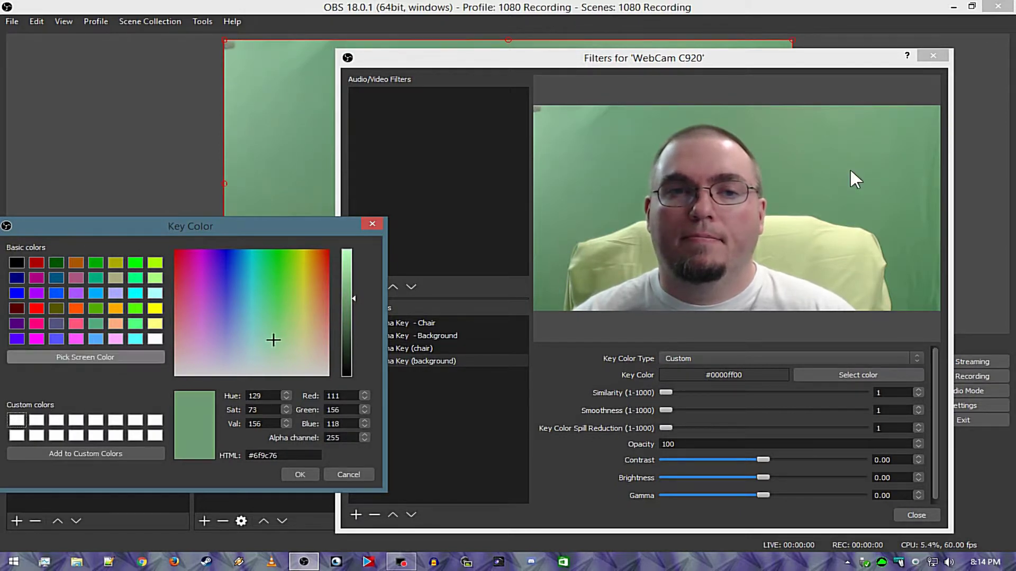
{"action": "left_click", "coordinate": [292, 475]}
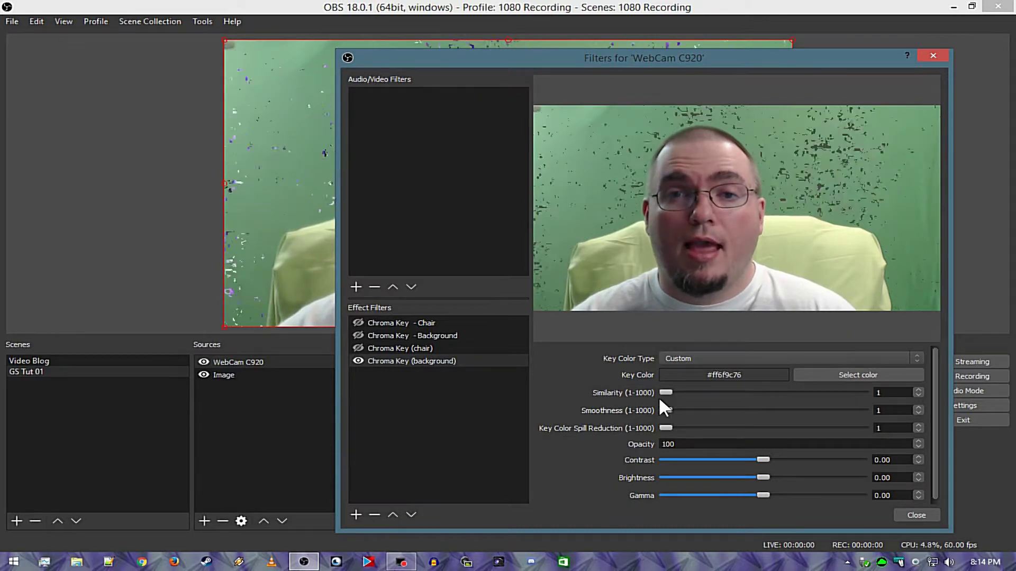
Re-enable the chair key and tune the background key to Similarity 44, Smoothness 12, Spill Reduction 33
{"action": "left_click_drag", "start_coordinate": [665, 392], "coordinate": [670, 392]}
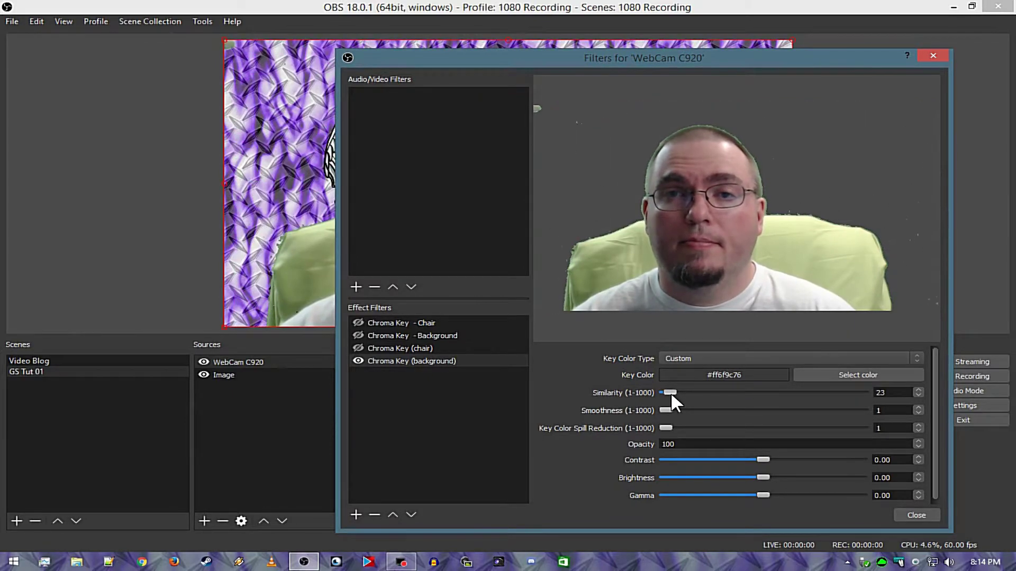
{"action": "left_click", "coordinate": [358, 348]}
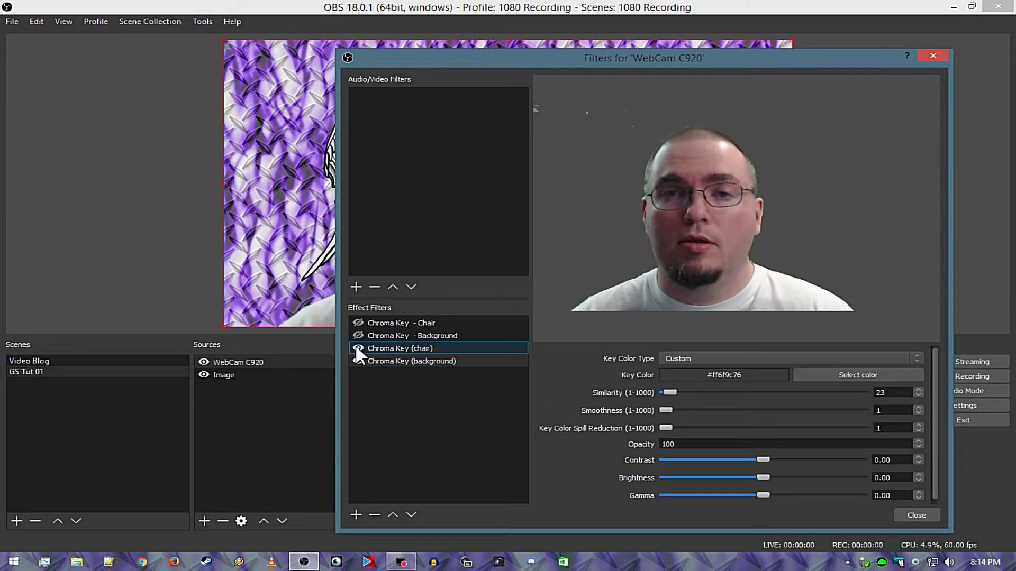
{"action": "left_click", "coordinate": [358, 360]}
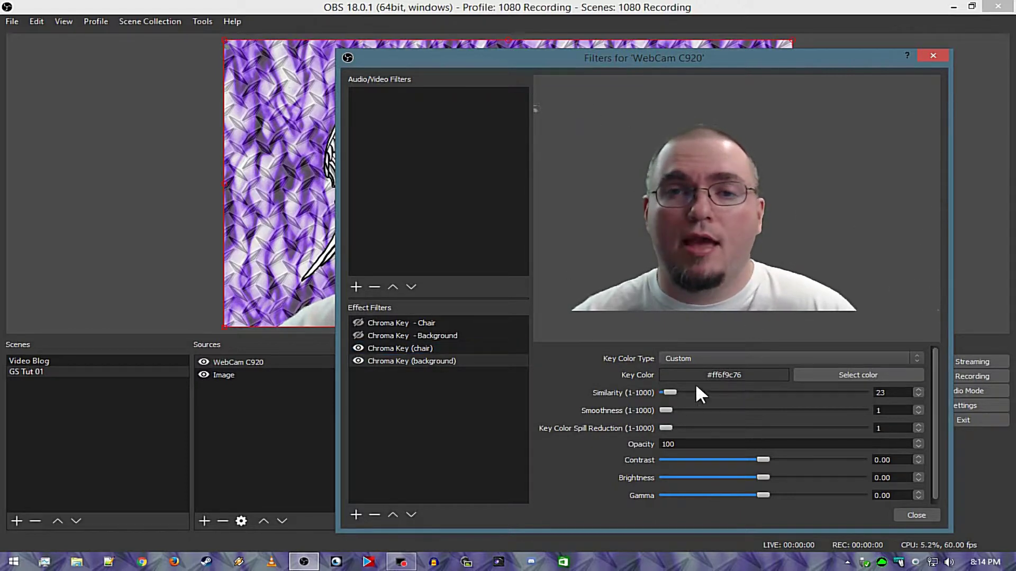
{"action": "left_click_drag", "start_coordinate": [661, 404], "coordinate": [664, 405]}
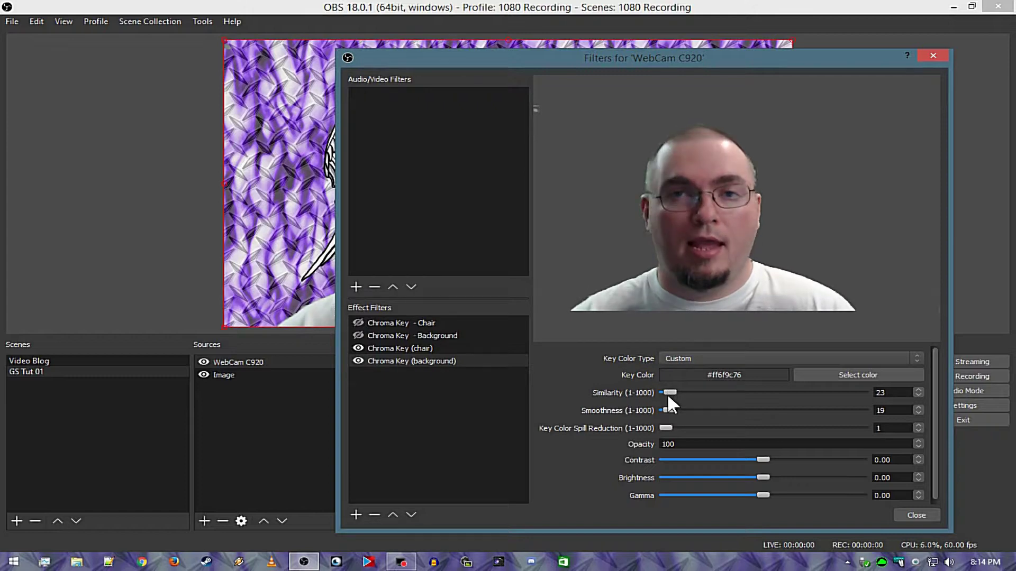
{"action": "left_click_drag", "start_coordinate": [741, 57], "coordinate": [710, 118]}
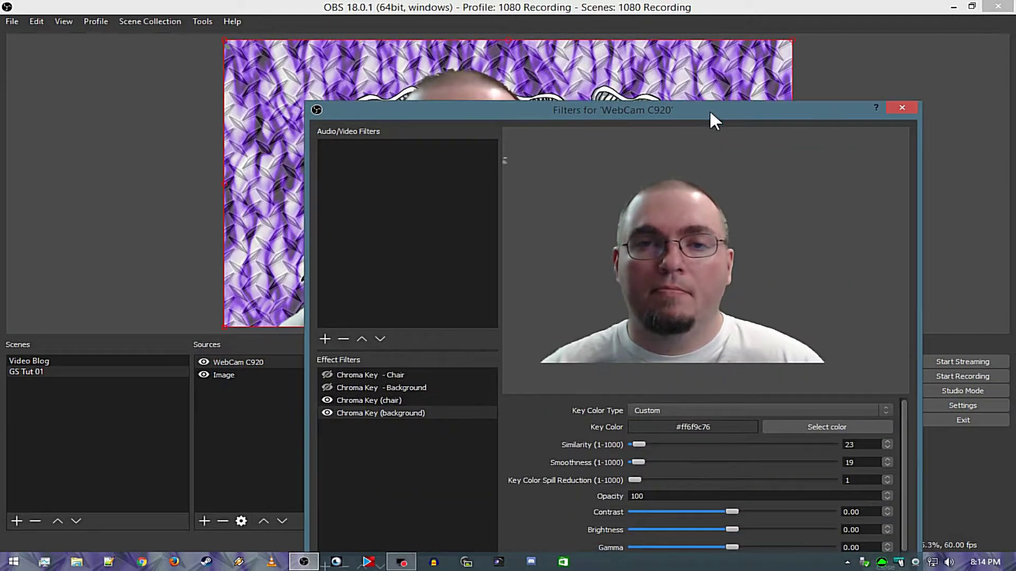
{"action": "left_click_drag", "start_coordinate": [638, 479], "coordinate": [641, 479]}
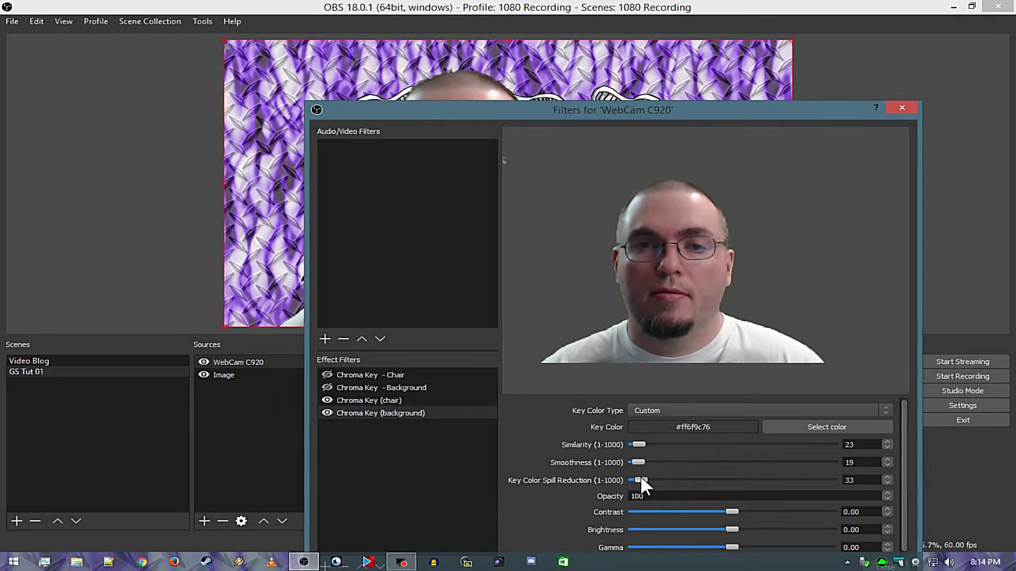
{"action": "left_click_drag", "start_coordinate": [710, 106], "coordinate": [735, 78]}
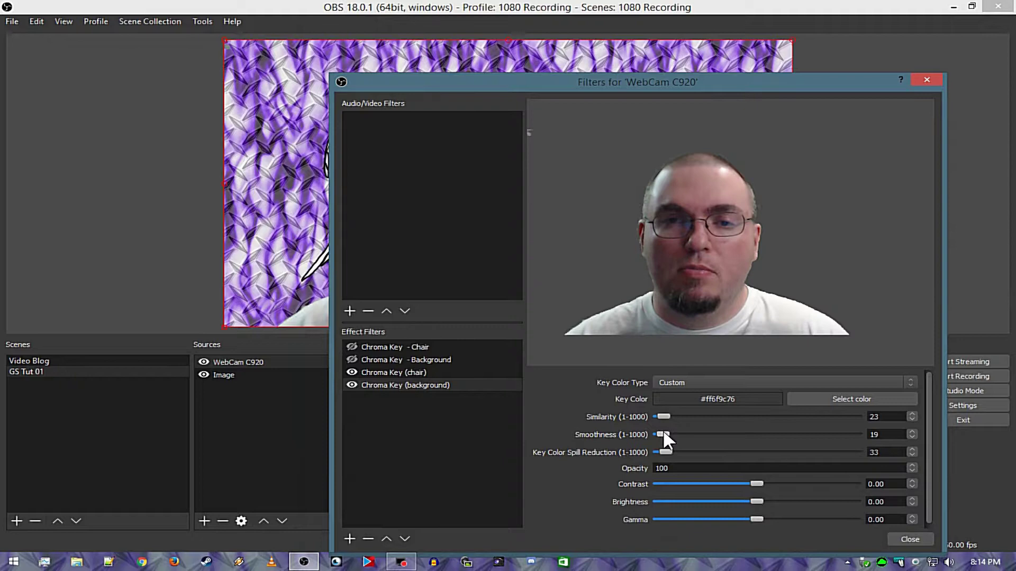
{"action": "left_click_drag", "start_coordinate": [662, 429], "coordinate": [666, 415]}
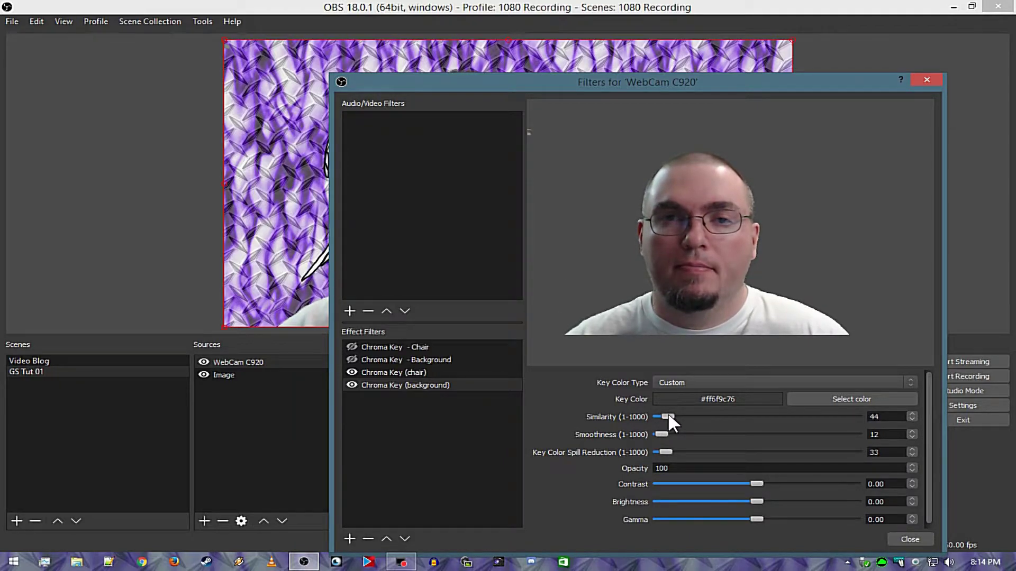
{"action": "left_click_drag", "start_coordinate": [731, 89], "coordinate": [732, 65]}
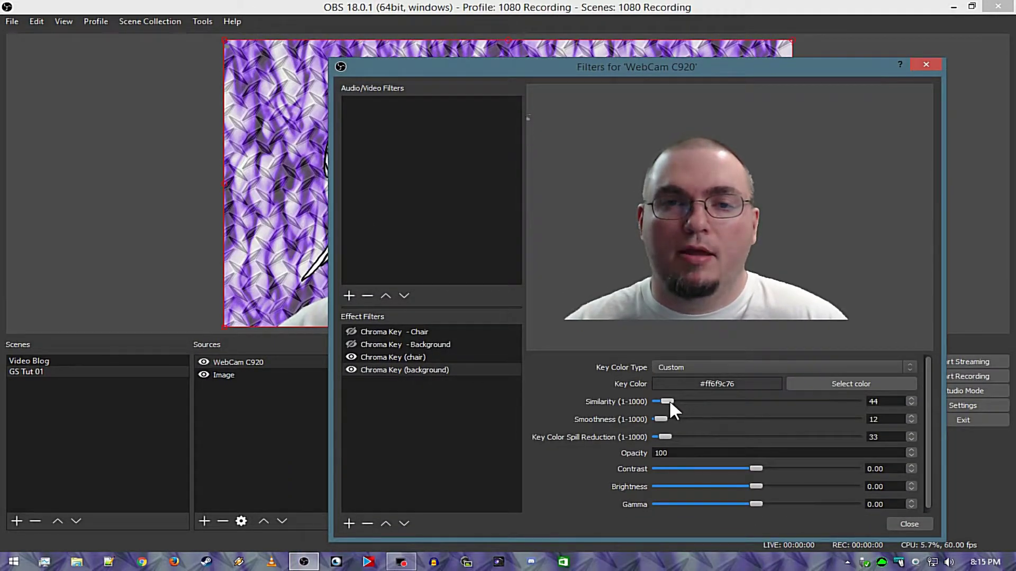
{"action": "left_click", "coordinate": [441, 356]}
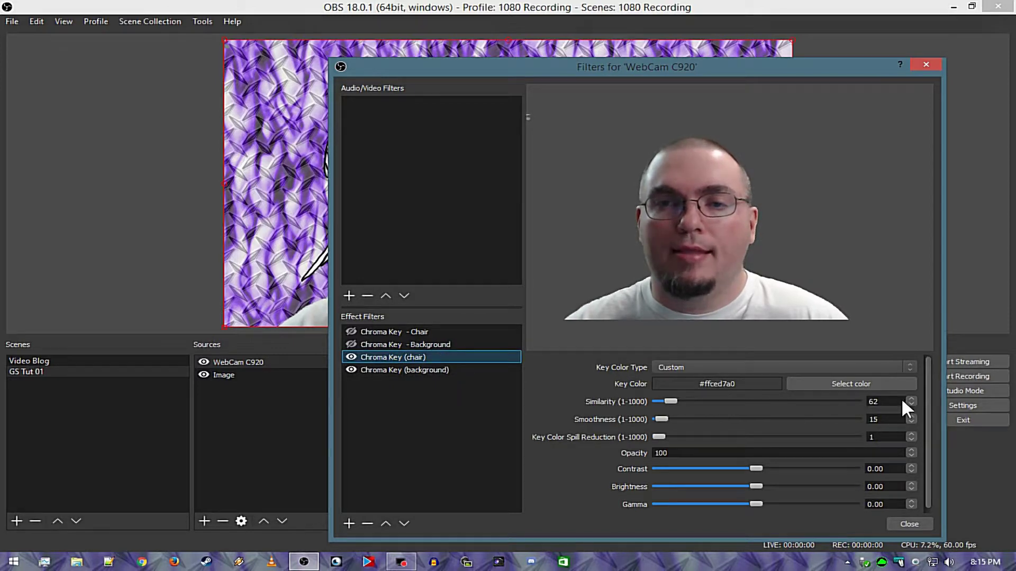
Enter 49 as the chair key's Similarity and nudge its Smoothness to 26
{"action": "left_click", "coordinate": [873, 402]}
{"action": "type", "text": "49"}
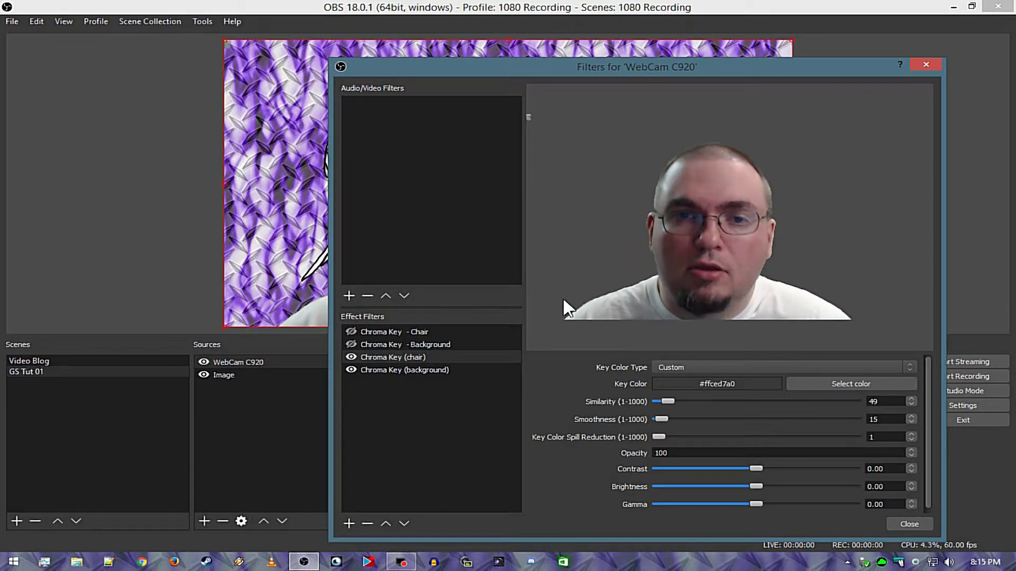
{"action": "left_click_drag", "start_coordinate": [662, 419], "coordinate": [665, 421]}
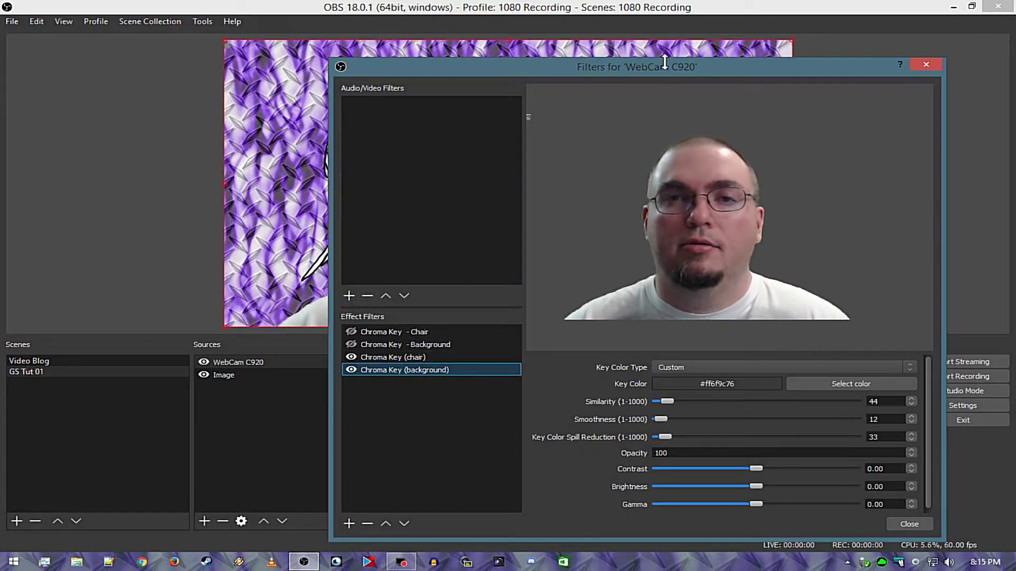
{"action": "left_click_drag", "start_coordinate": [663, 65], "coordinate": [519, 74]}
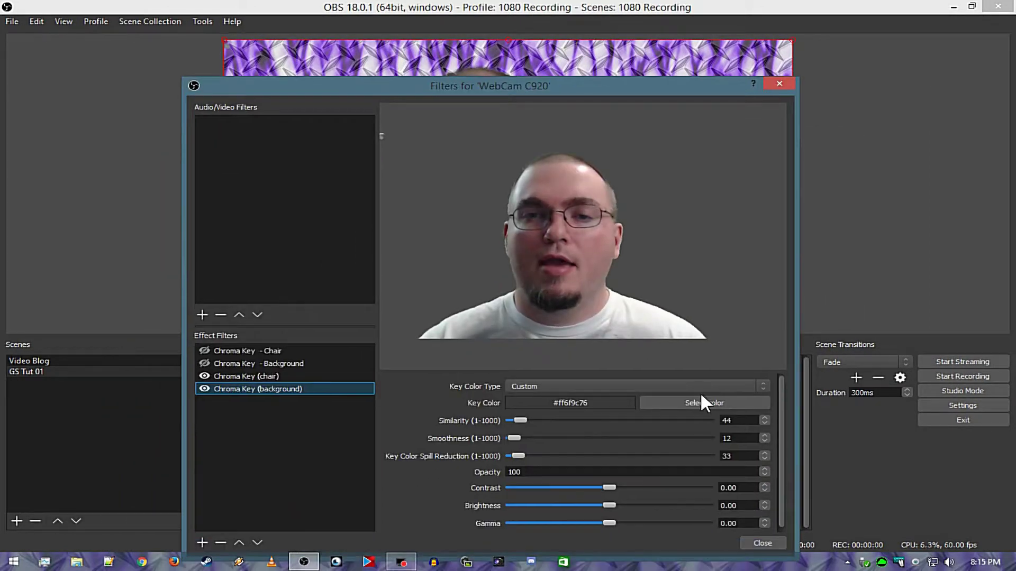
Close the Filters for 'WebCam C920' dialog
{"action": "left_click", "coordinate": [773, 541]}
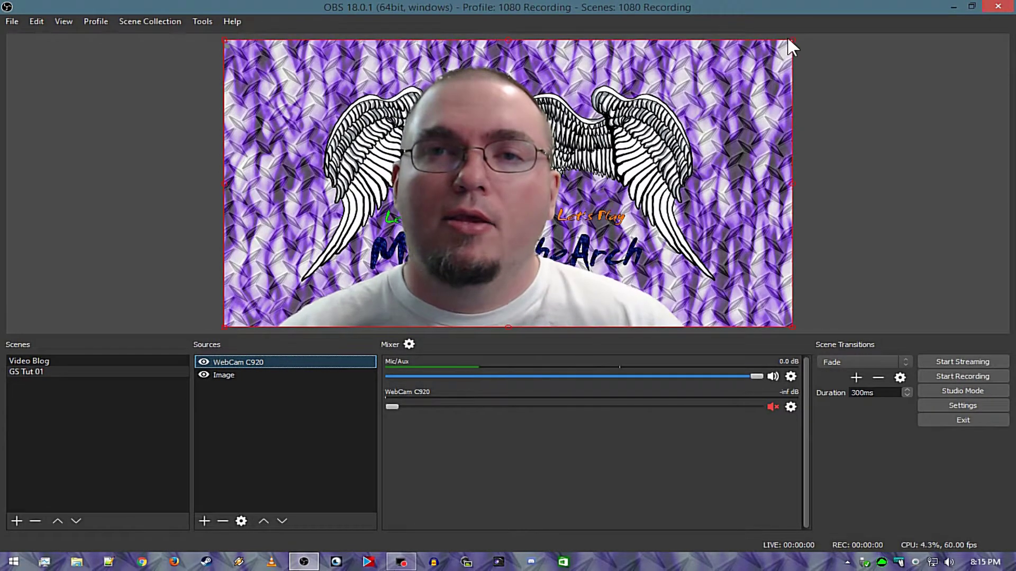
Scale the keyed webcam down to sit in the lower-left corner of the purple winged image
{"action": "left_click_drag", "start_coordinate": [789, 38], "coordinate": [289, 257]}
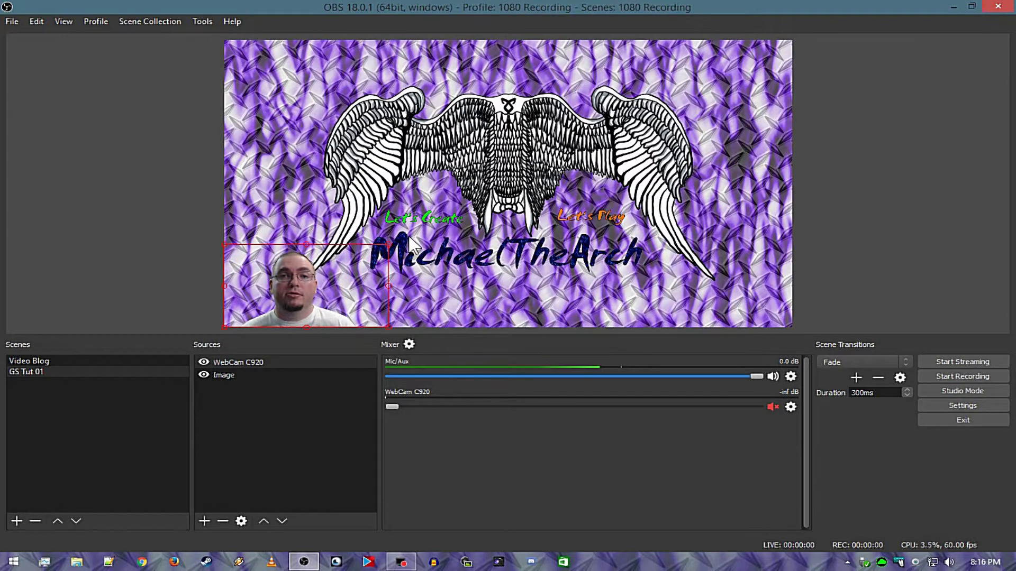
{"action": "left_click_drag", "start_coordinate": [393, 243], "coordinate": [405, 236]}
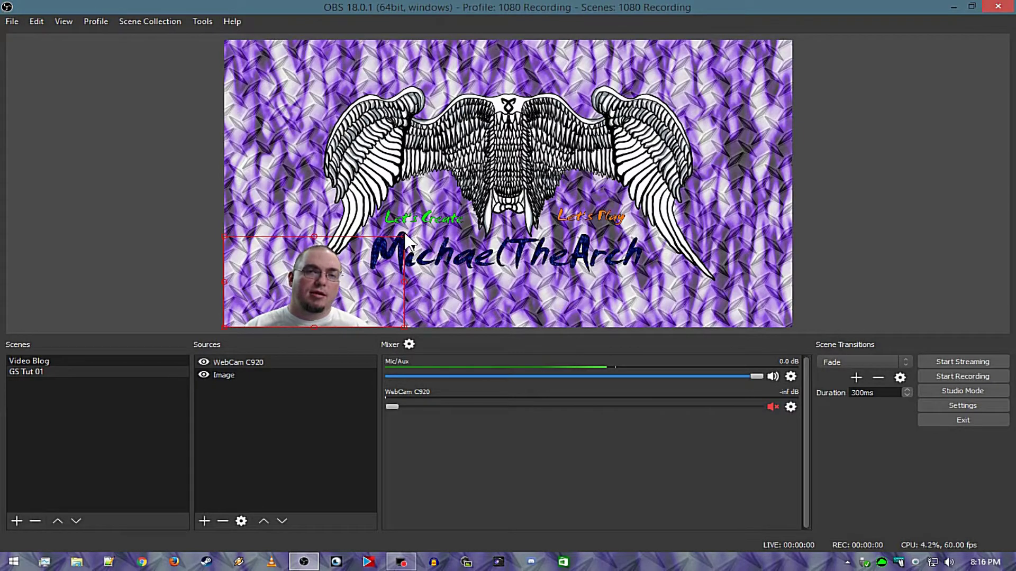
{"action": "left_click_drag", "start_coordinate": [403, 238], "coordinate": [372, 252]}
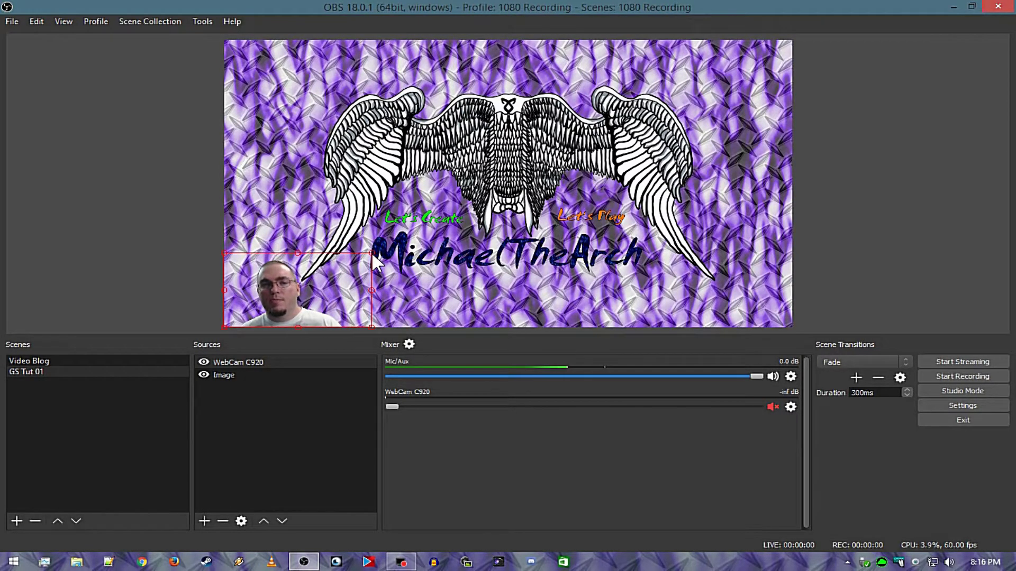
{"action": "left_click", "coordinate": [291, 151]}
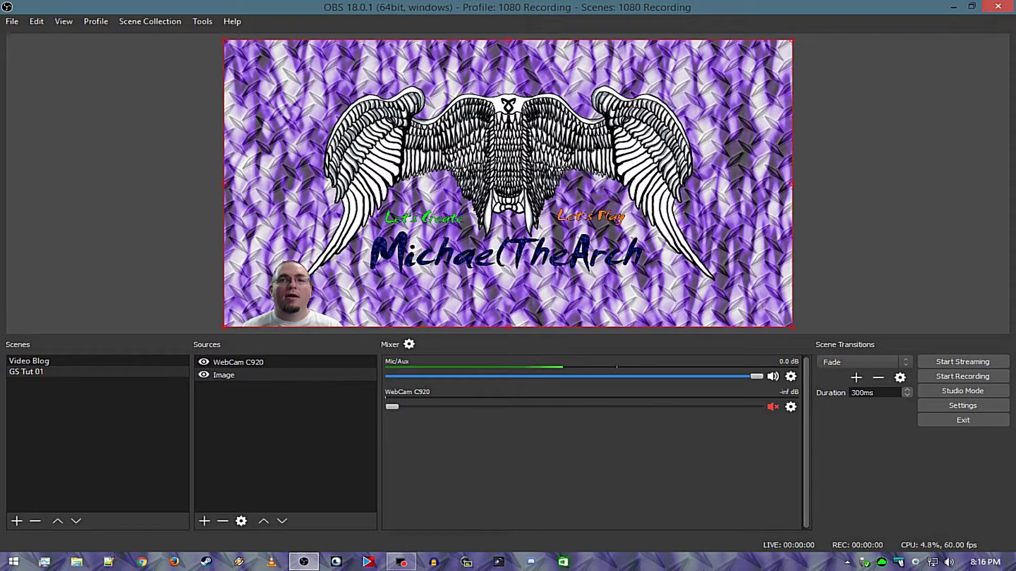
{"action": "mouse_move", "coordinate": [399, 567]}
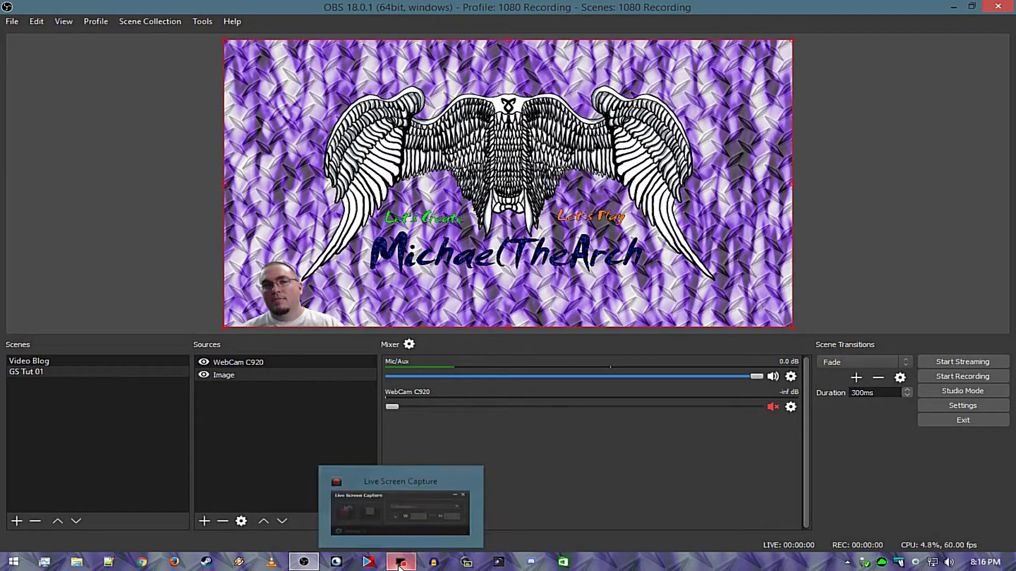